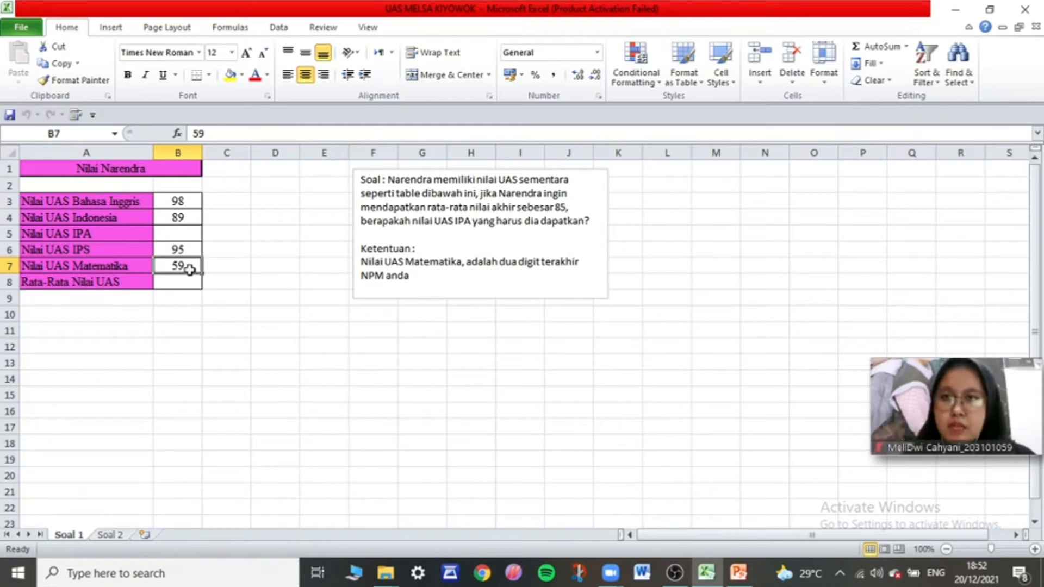
Calculate the average exam score in B8 on the Soal 1 sheet with the formula =AVERAGE(B3:B7).
left_click(171, 328)
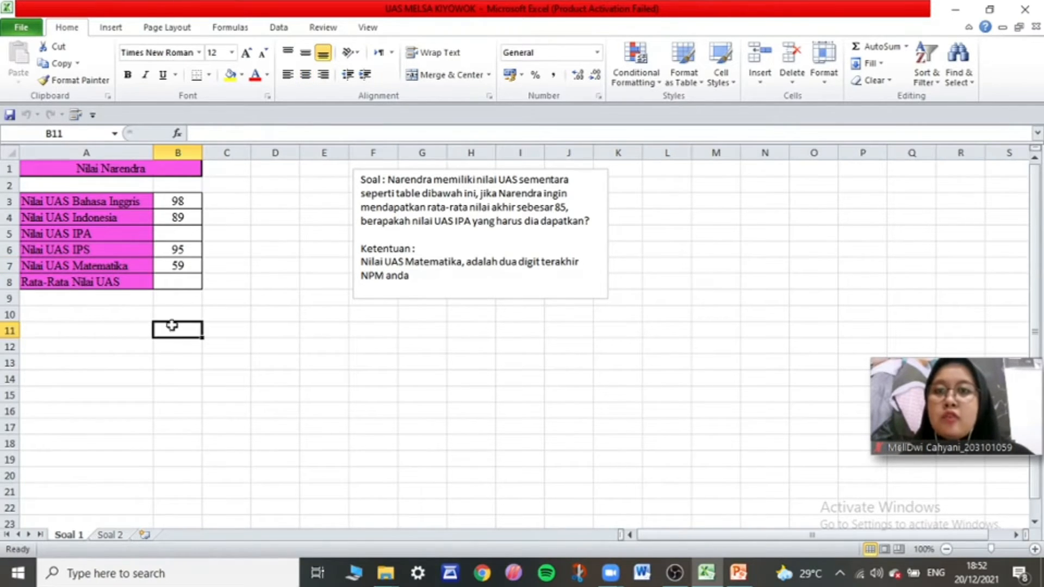
left_click(180, 283)
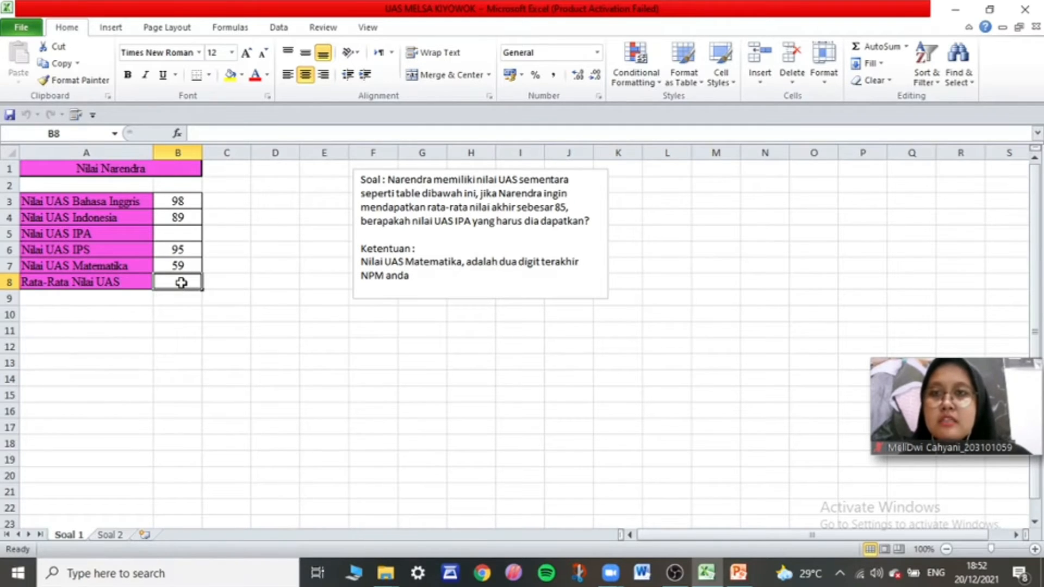
type("=")
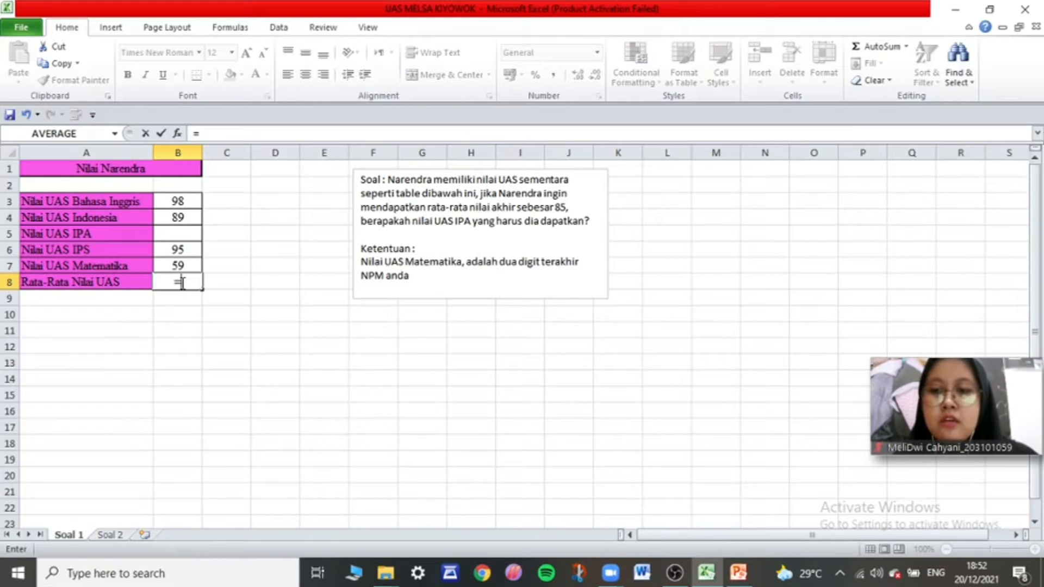
type("AVERAGE")
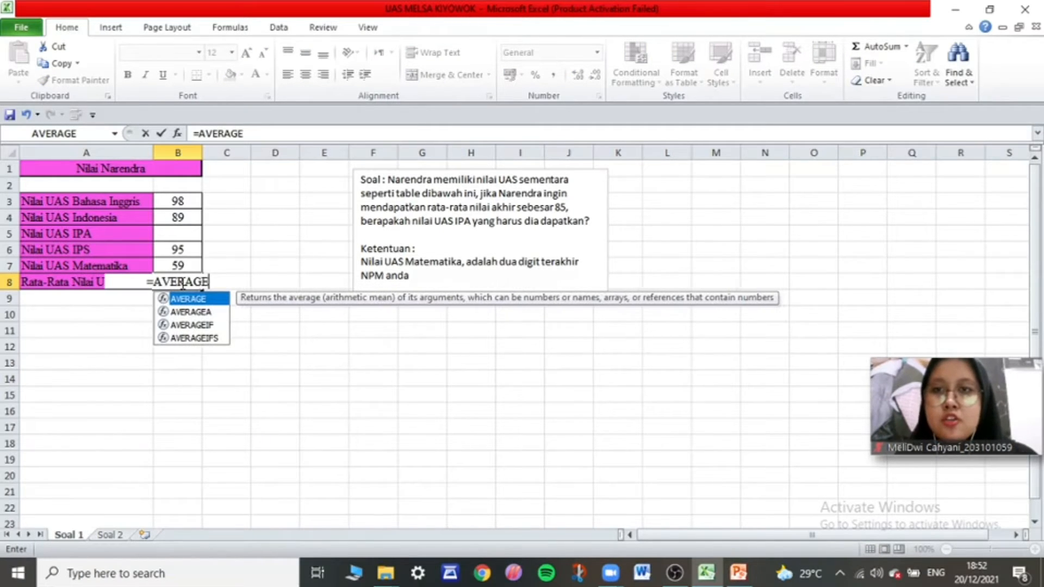
type("(")
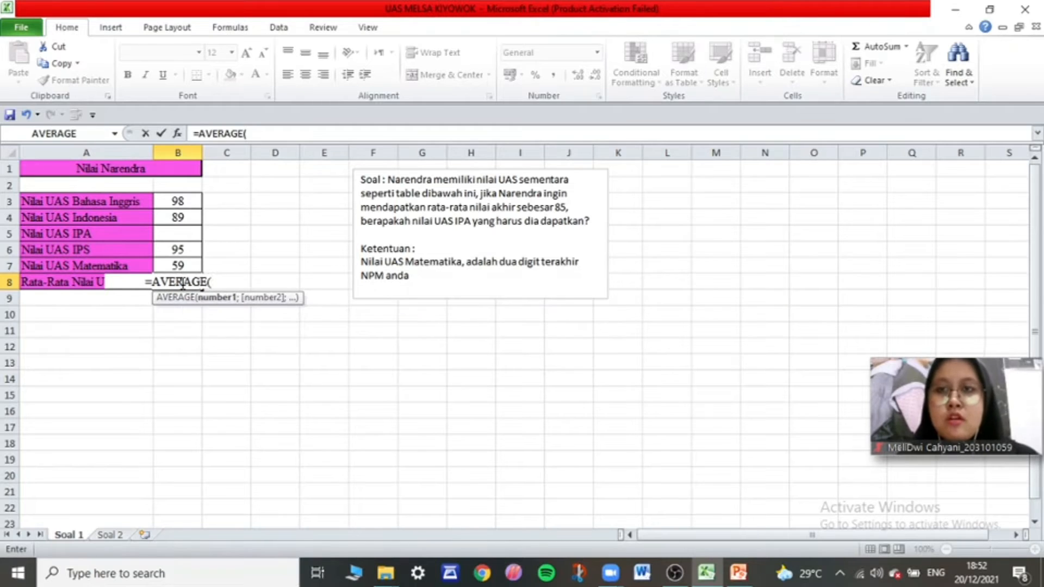
left_click(177, 200)
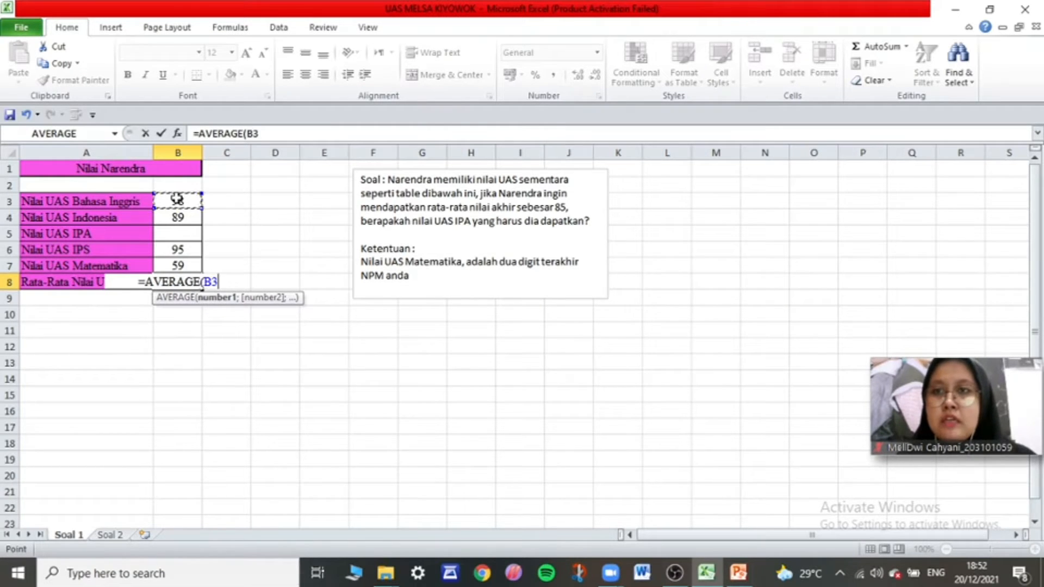
left_click_drag(177, 203, 177, 265)
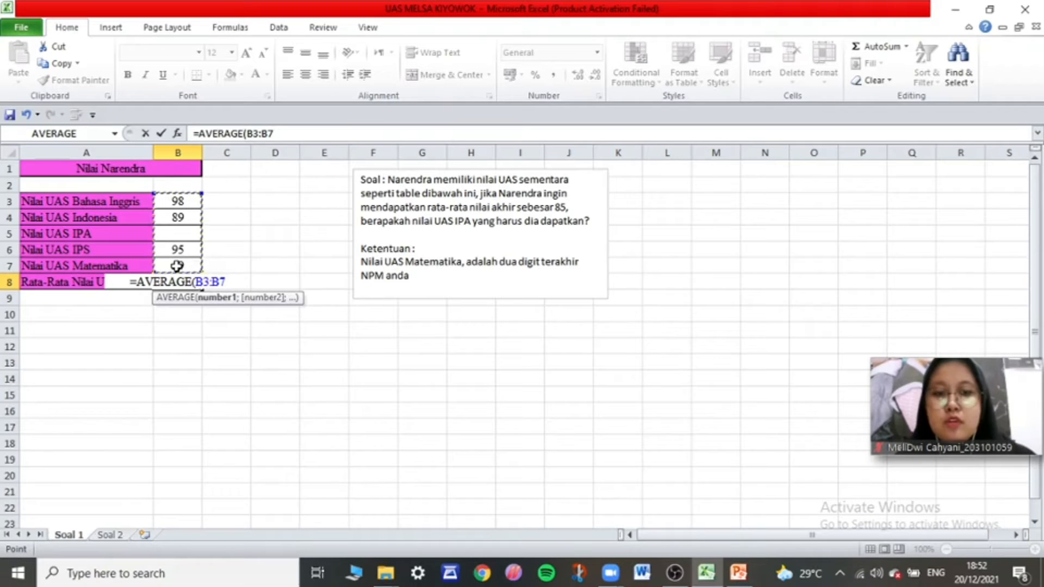
type(")")
key("Return")
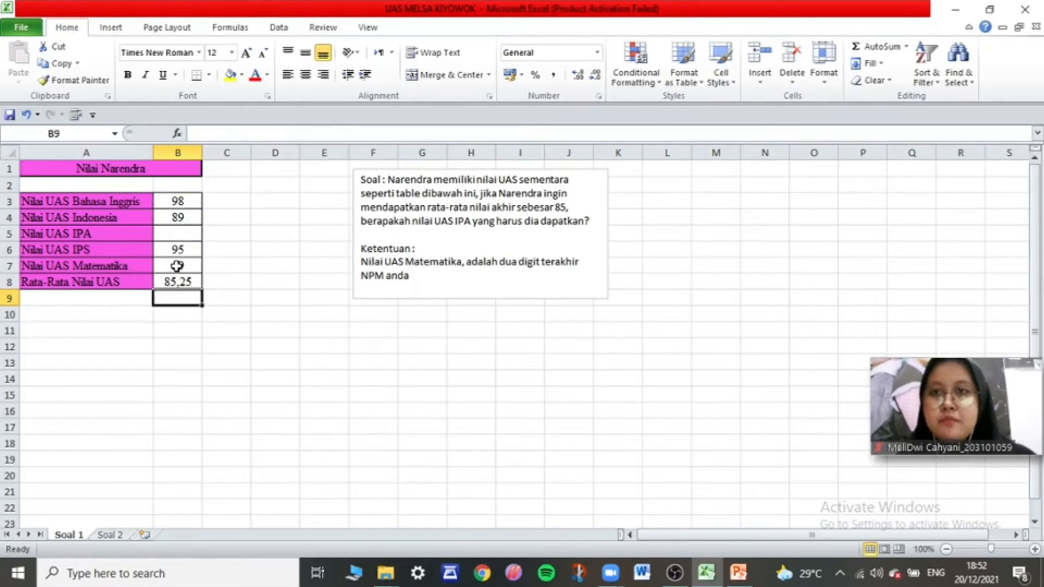
Run Goal Seek to bring the average in B8 to 85 by changing the empty IPA score in B5, and keep the solution.
left_click(178, 281)
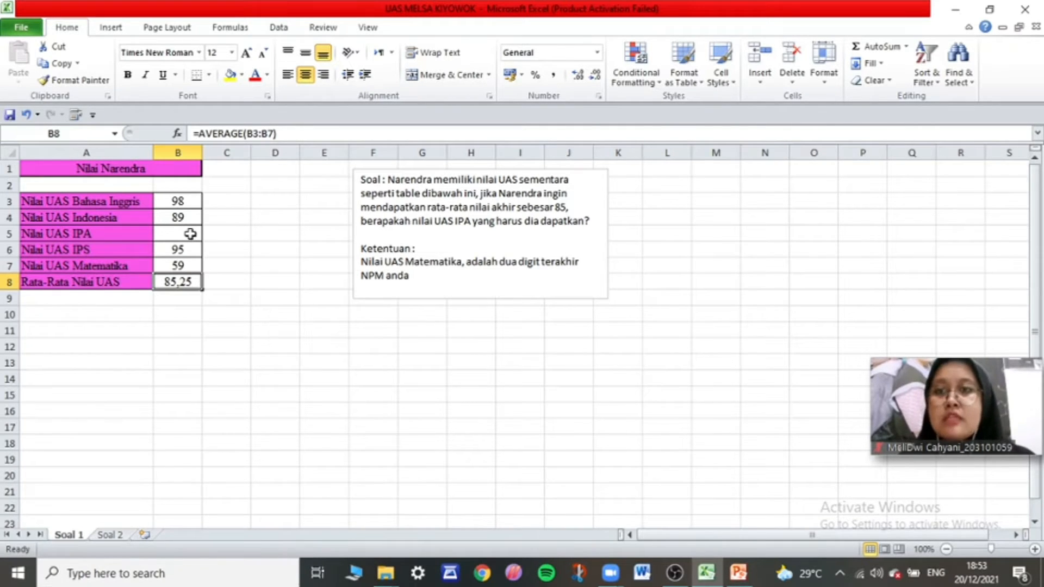
left_click(280, 28)
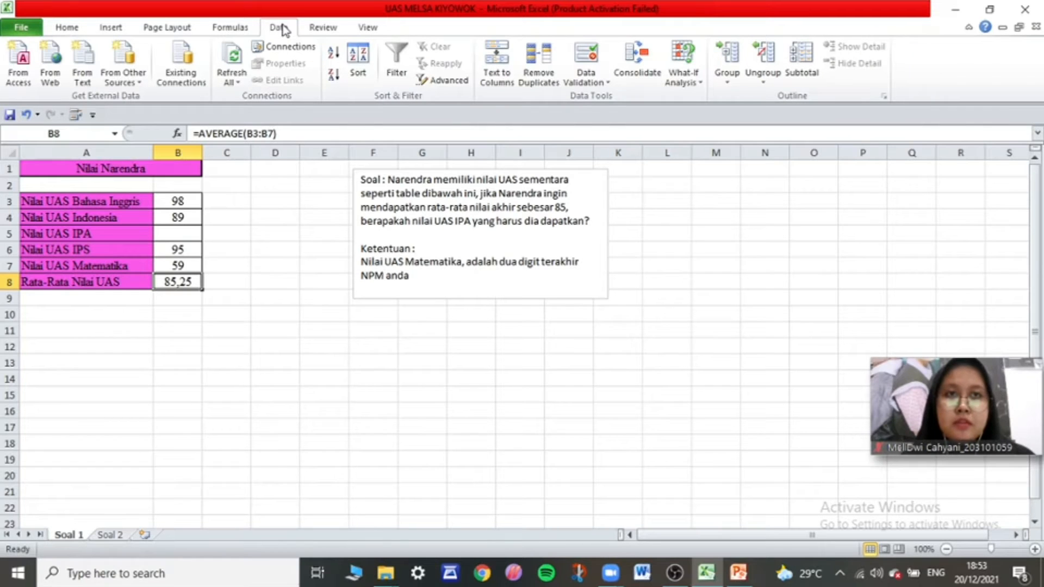
left_click(695, 82)
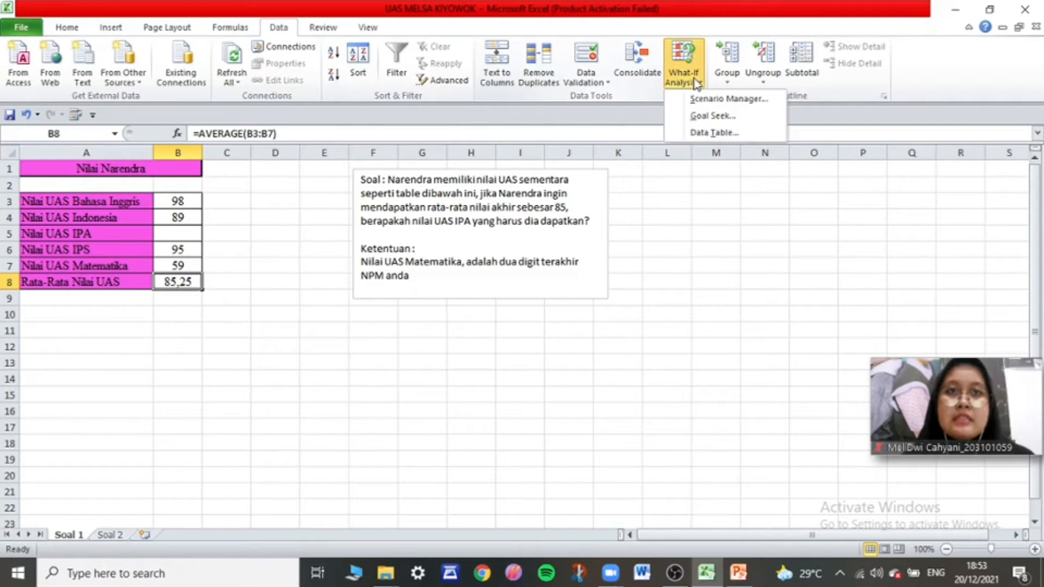
left_click(708, 116)
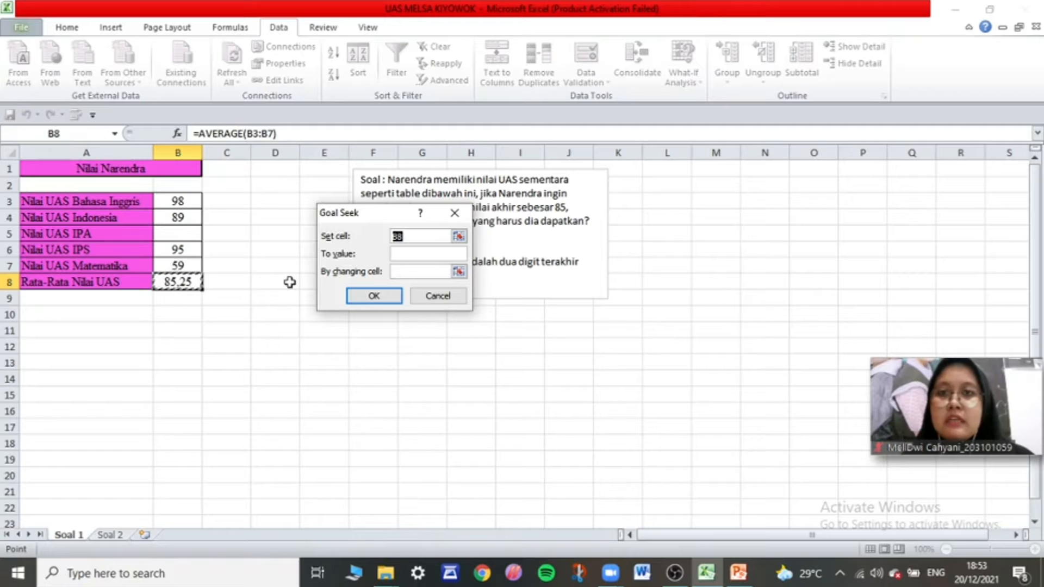
left_click(408, 255)
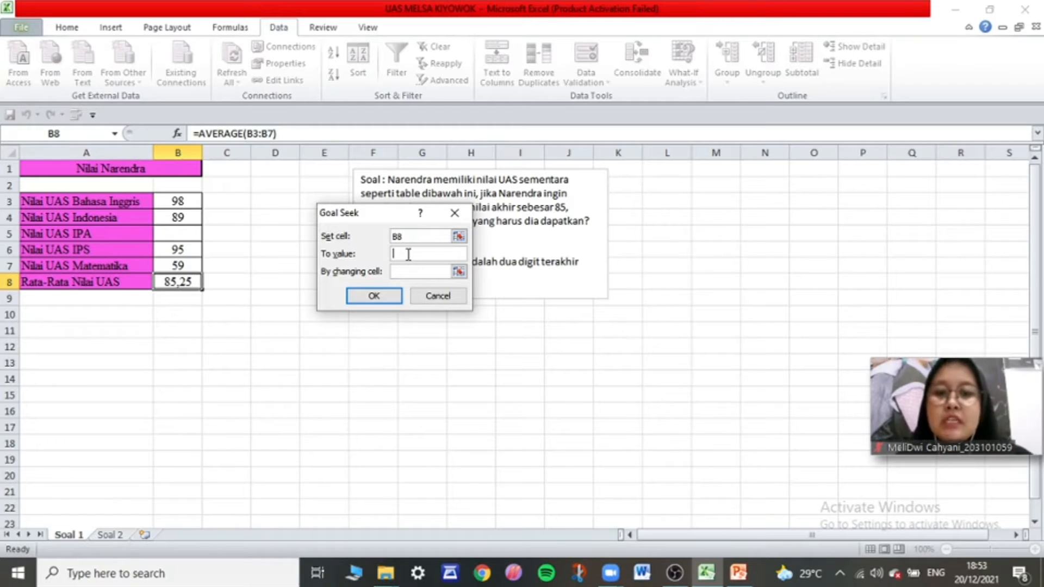
type("85")
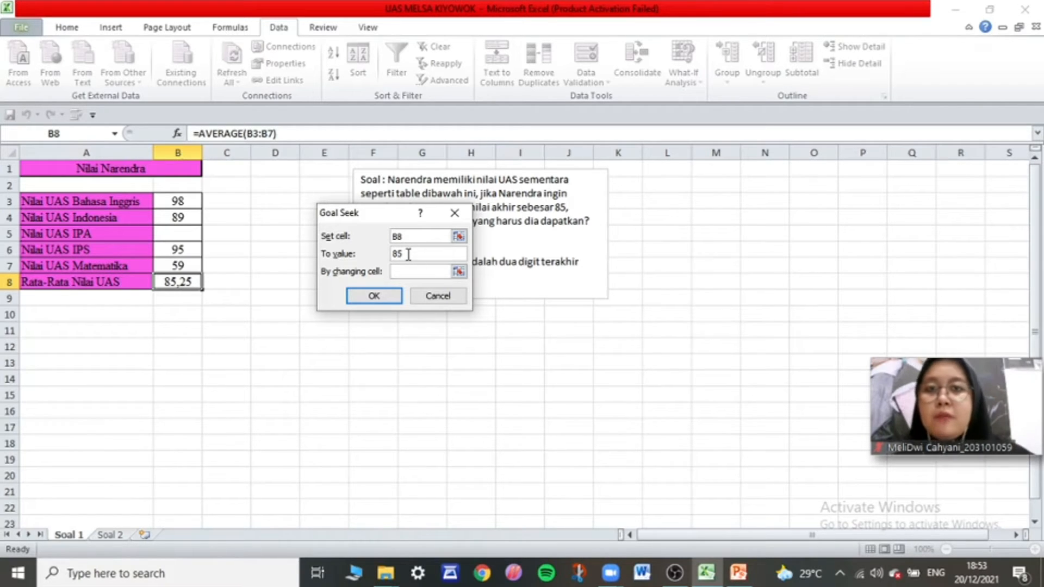
left_click(412, 272)
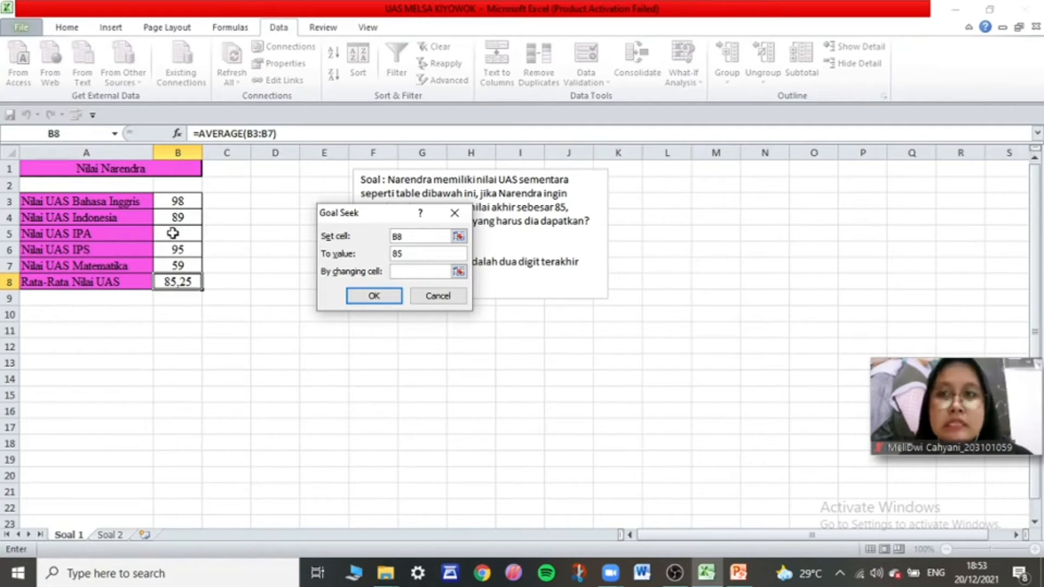
left_click(461, 270)
left_click(185, 235)
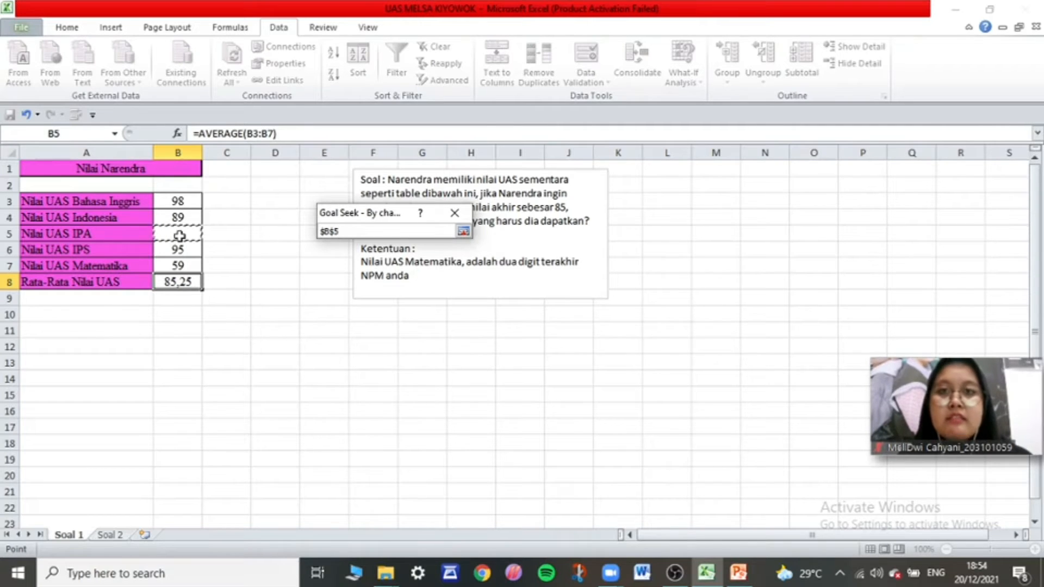
key("Return")
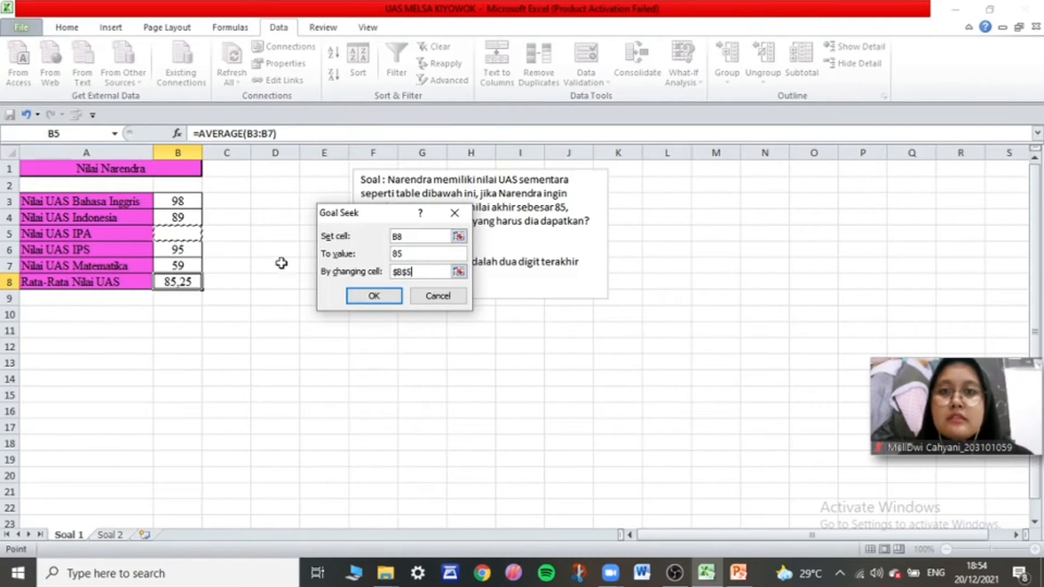
left_click(387, 298)
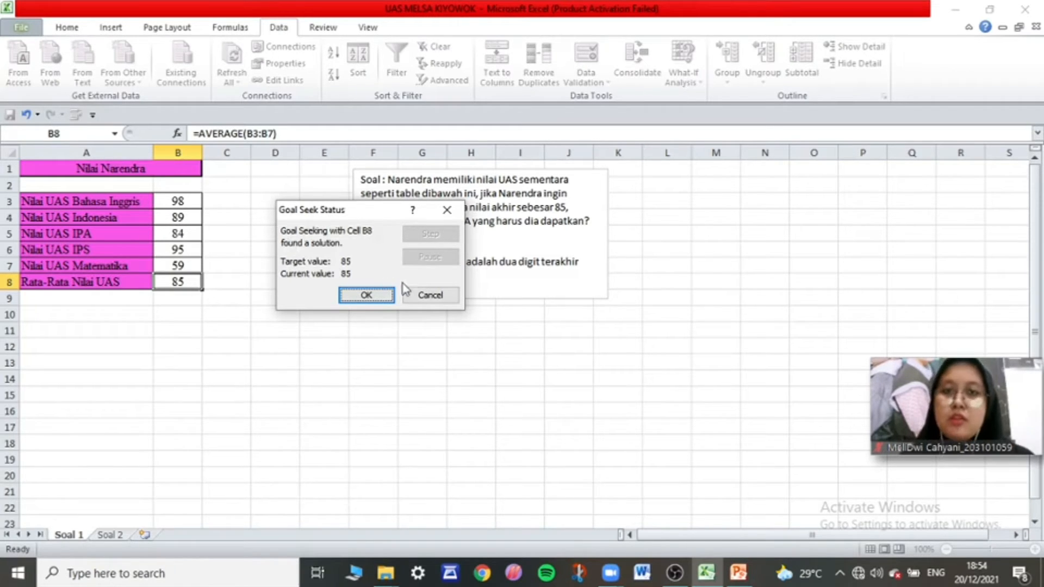
left_click(359, 295)
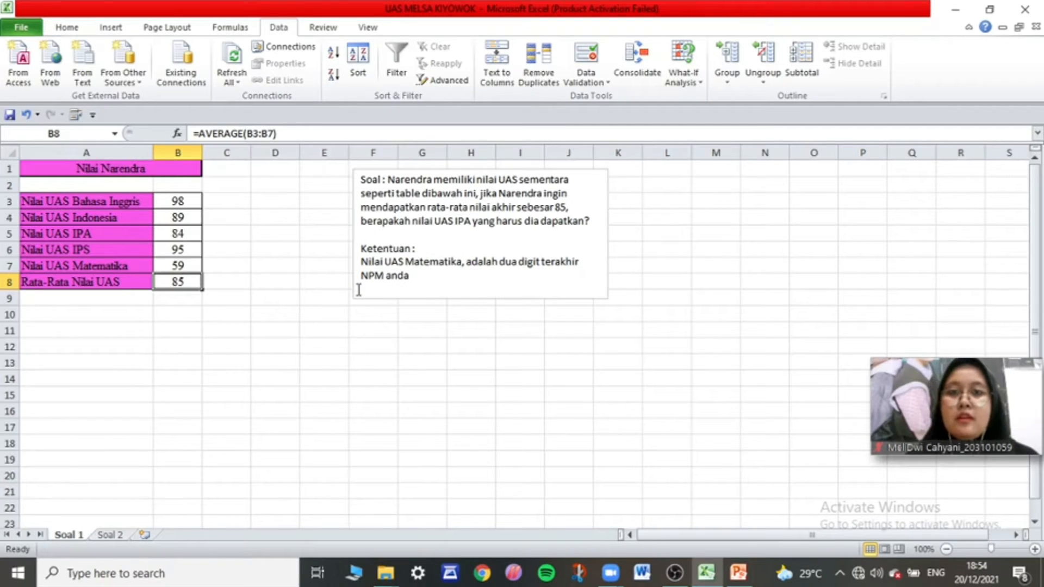
Go to the Soal 2 sheet and examine the interest, credit term and laptop price inputs and the installment rows that depend on them.
left_click(113, 533)
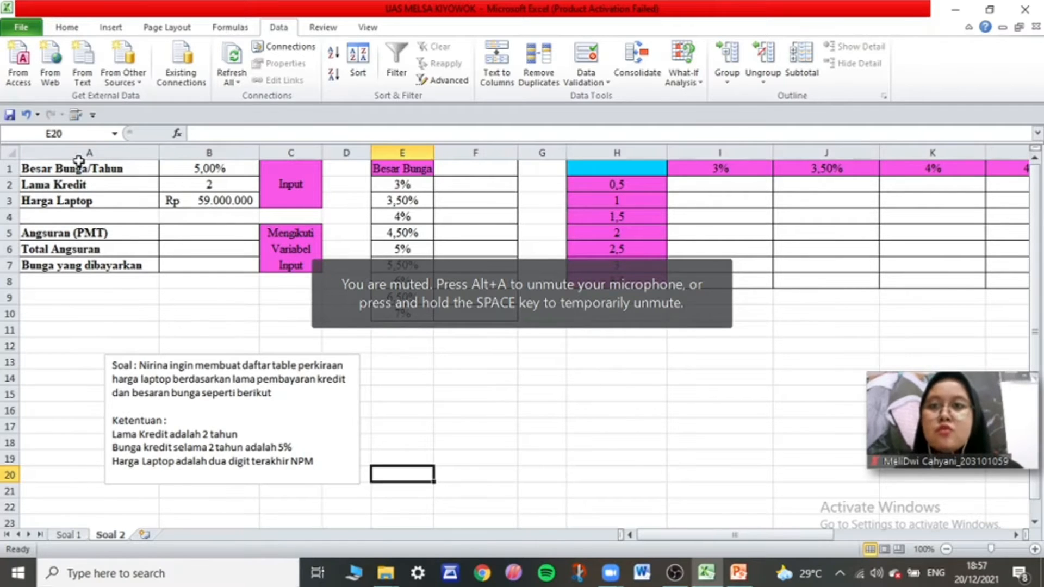
mouse_move(74, 171)
left_mouse_down()
mouse_move(59, 193)
mouse_move(60, 173)
left_mouse_up()
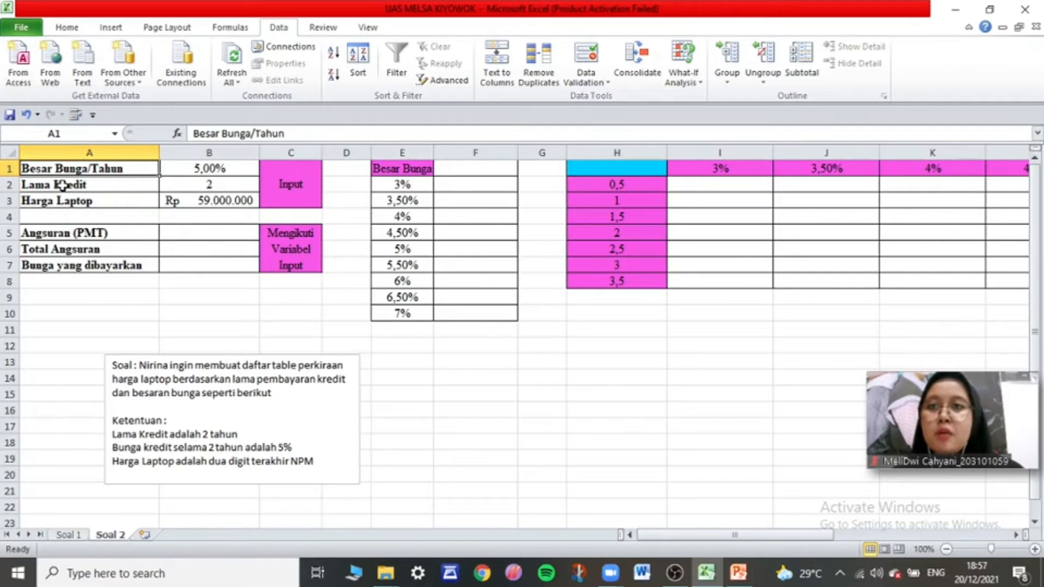
left_click(62, 186)
left_click(65, 202)
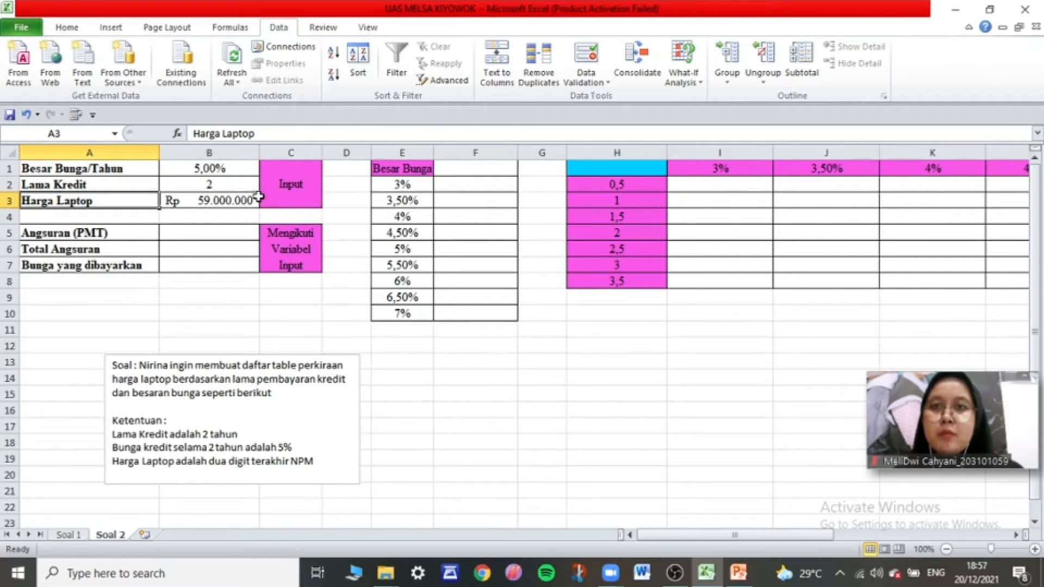
left_click(297, 182)
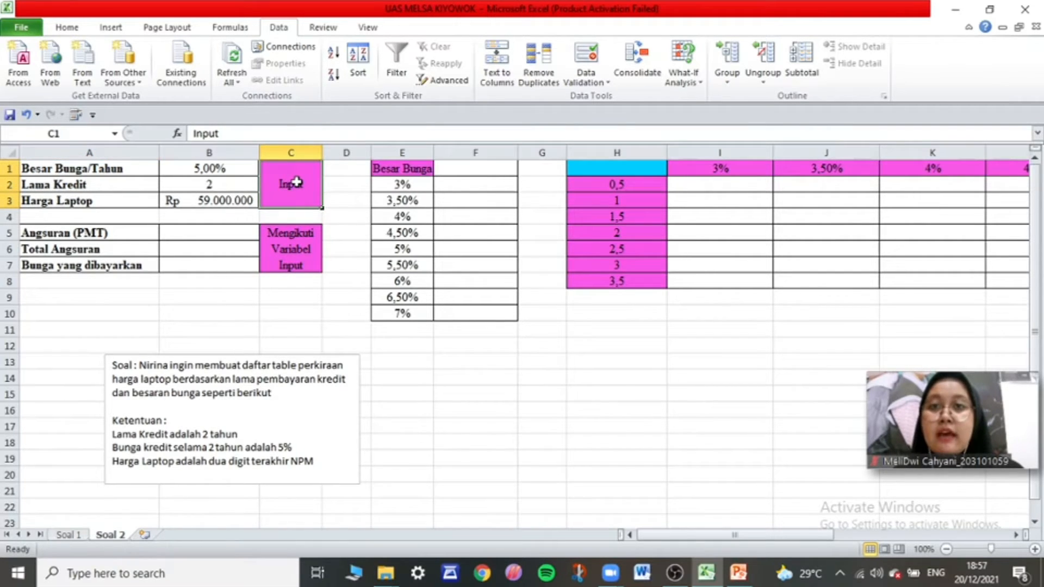
left_click(202, 169)
left_click(220, 188)
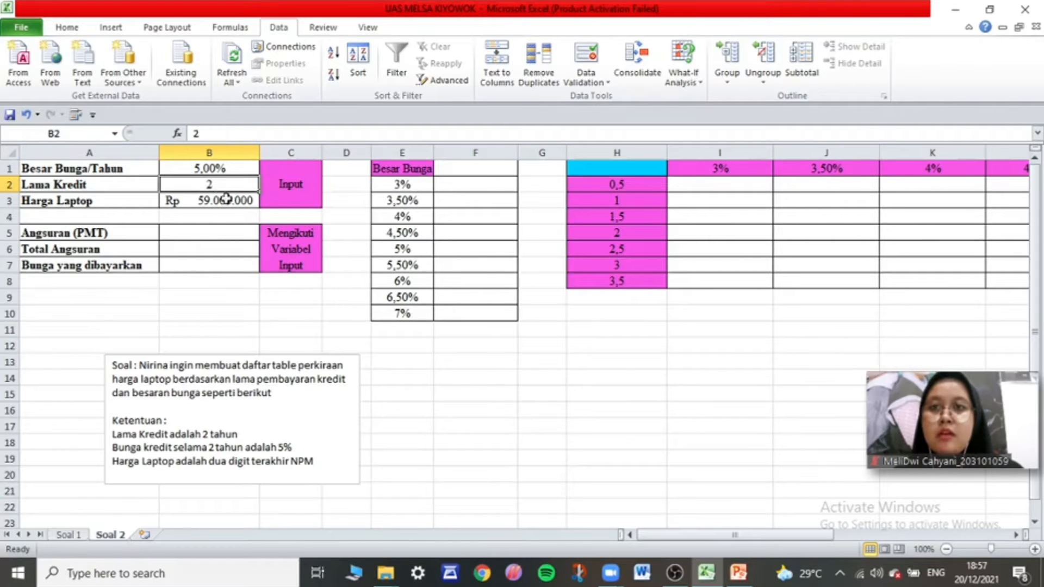
left_click(224, 199)
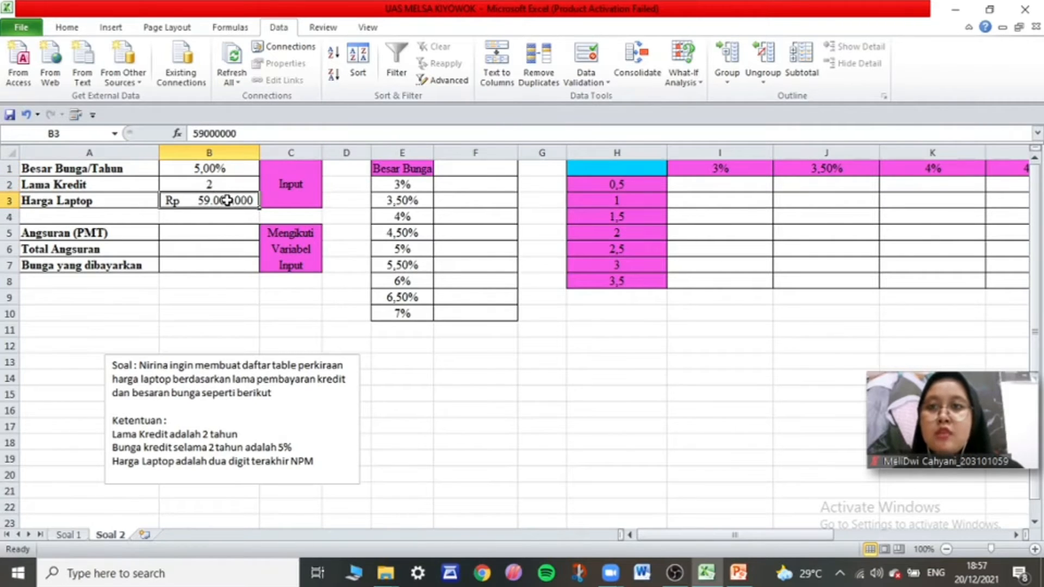
left_click(89, 264)
left_click(283, 227)
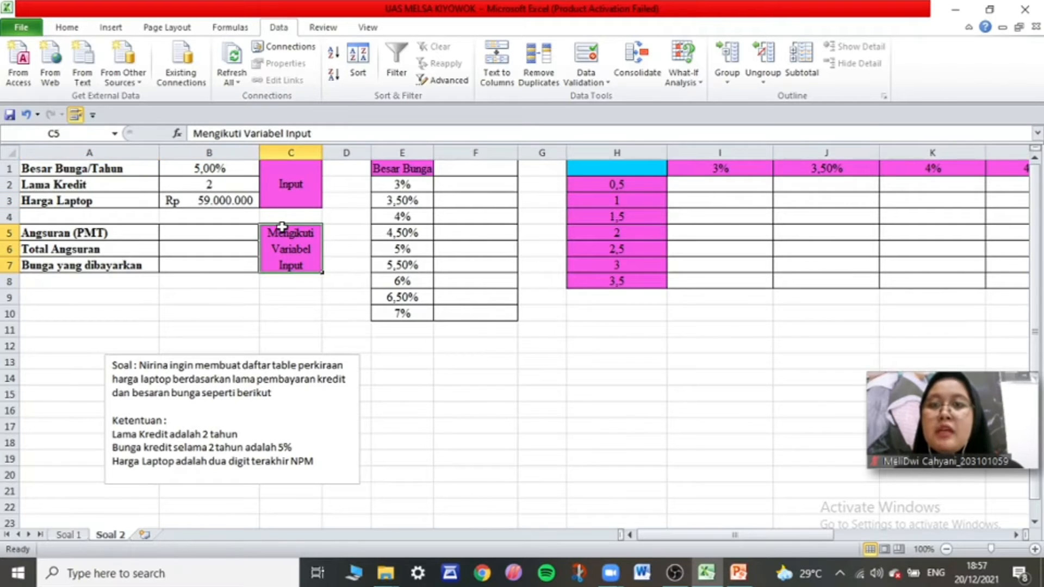
Calculate the installment (Angsuran) in B5 from the interest, credit term and negated laptop price with the formula =PMT(B1;B2;-B3).
left_click(225, 236)
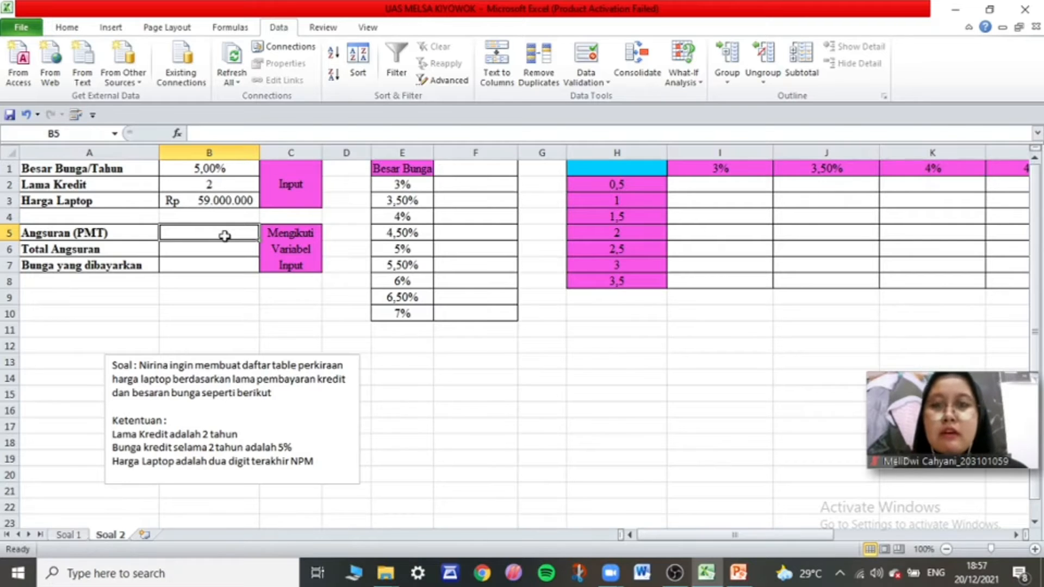
type("=")
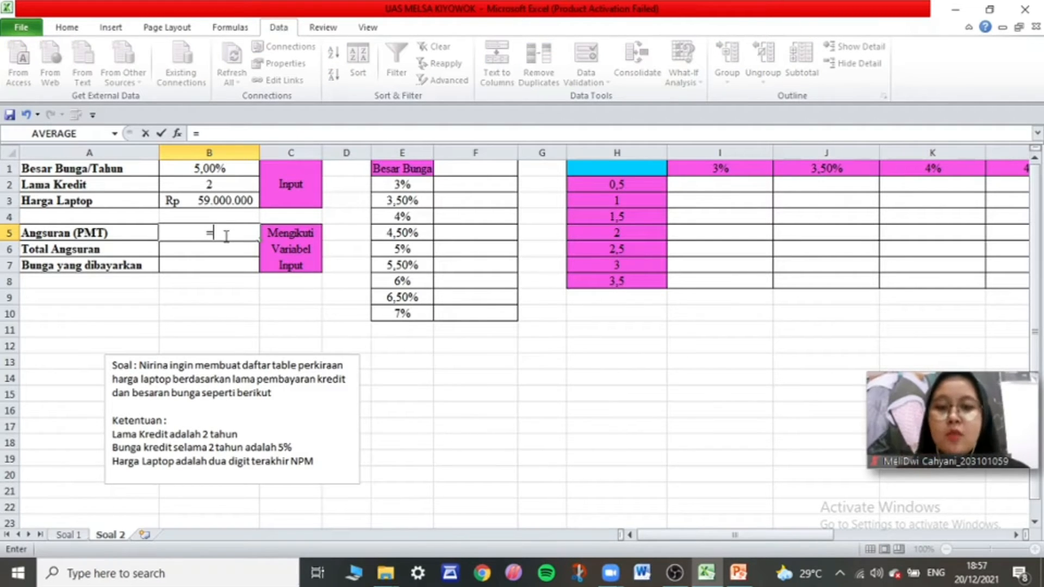
type("PMT")
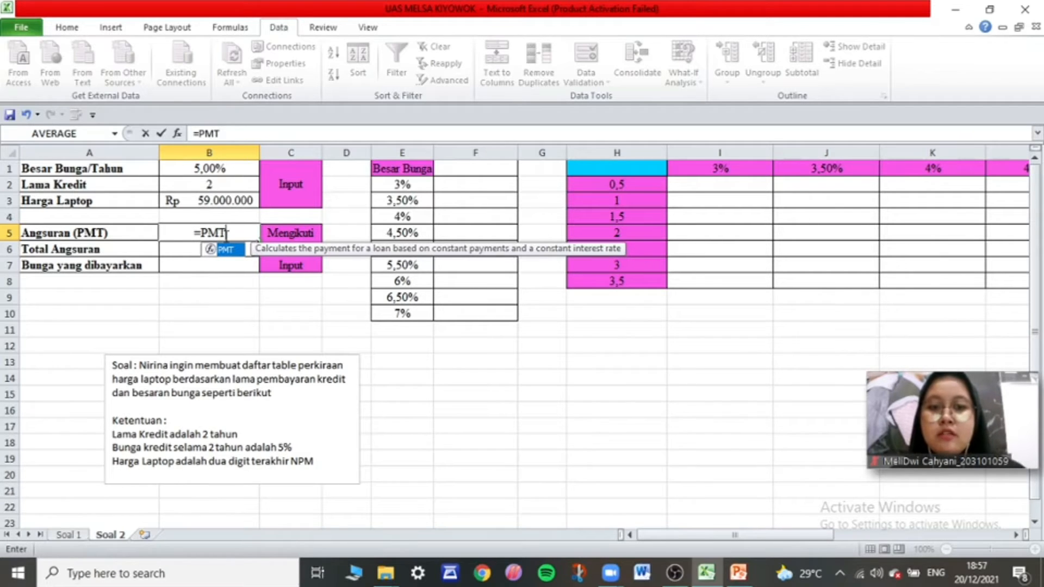
type("(")
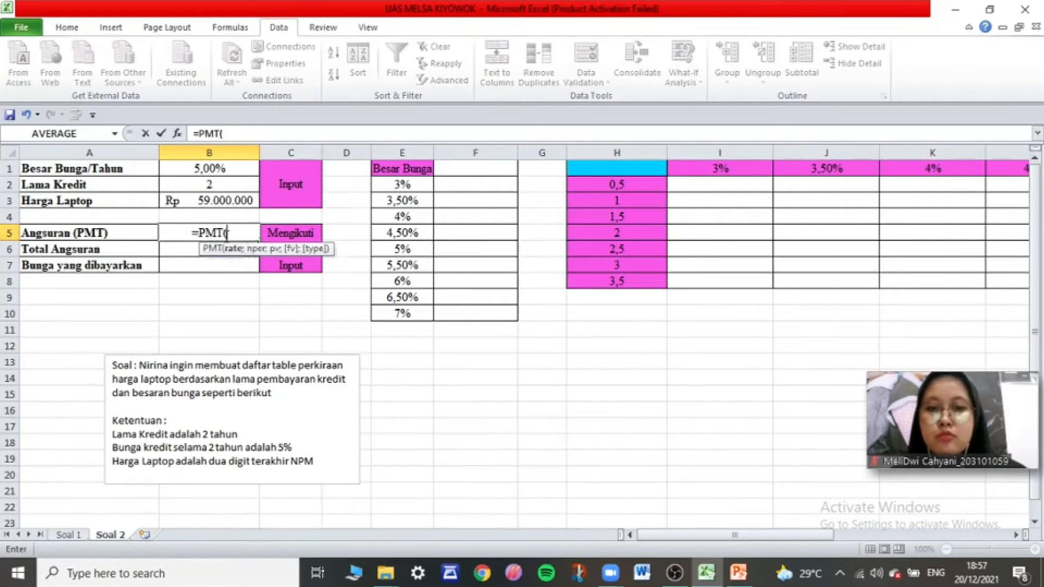
left_click(226, 169)
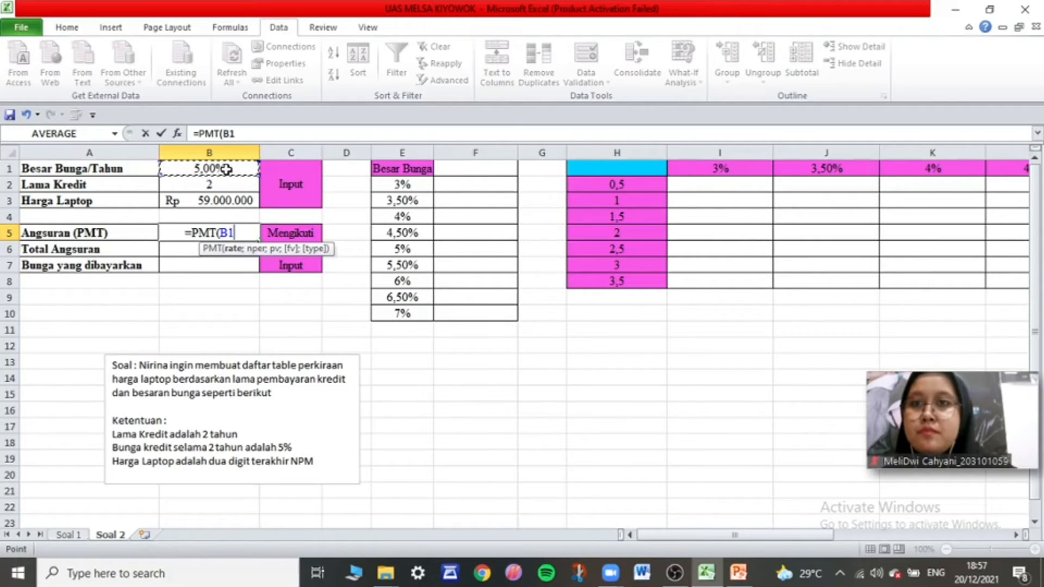
type(";")
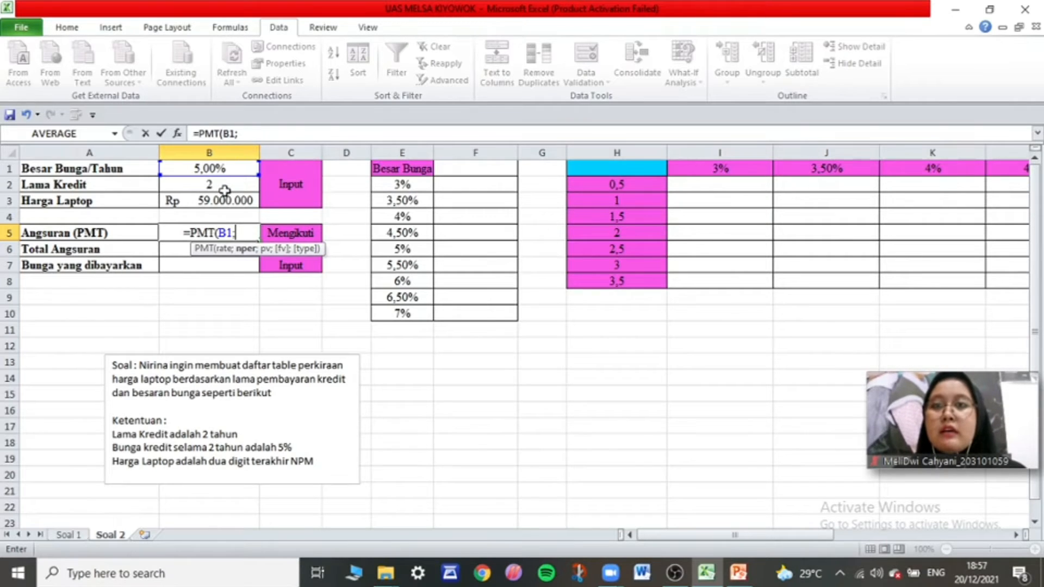
left_click(225, 190)
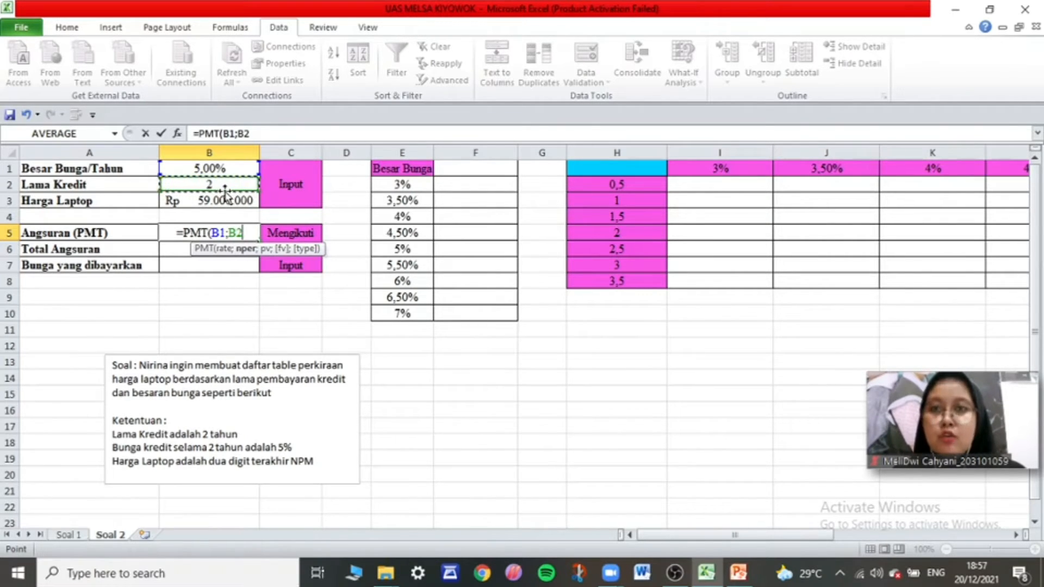
type(";")
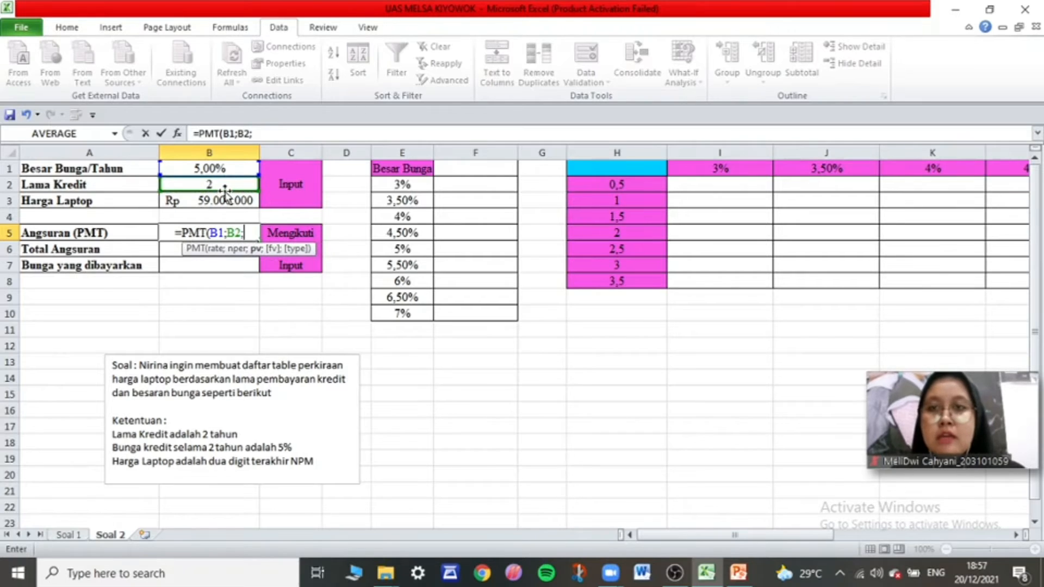
type("-")
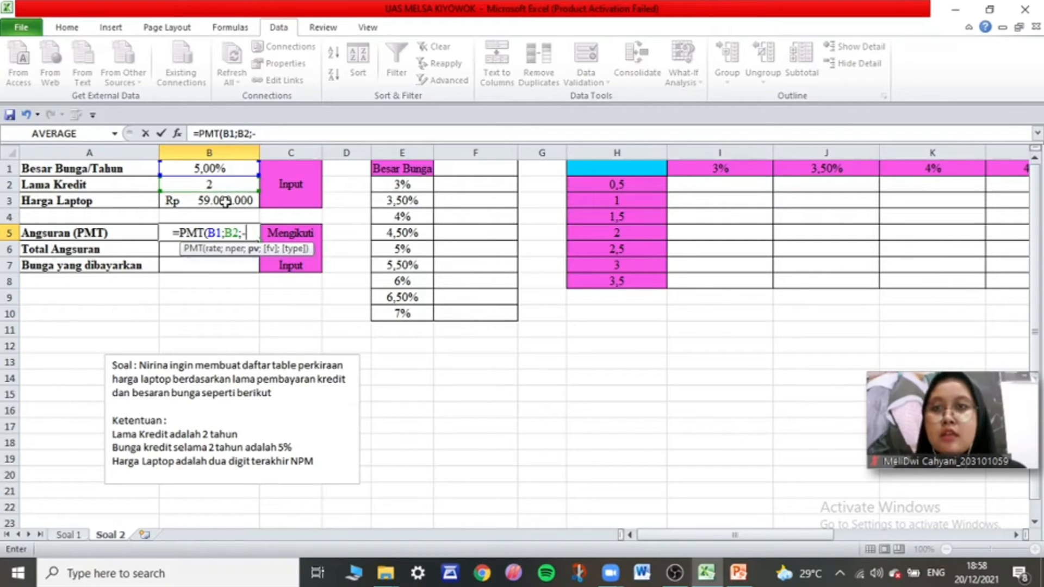
left_click(225, 201)
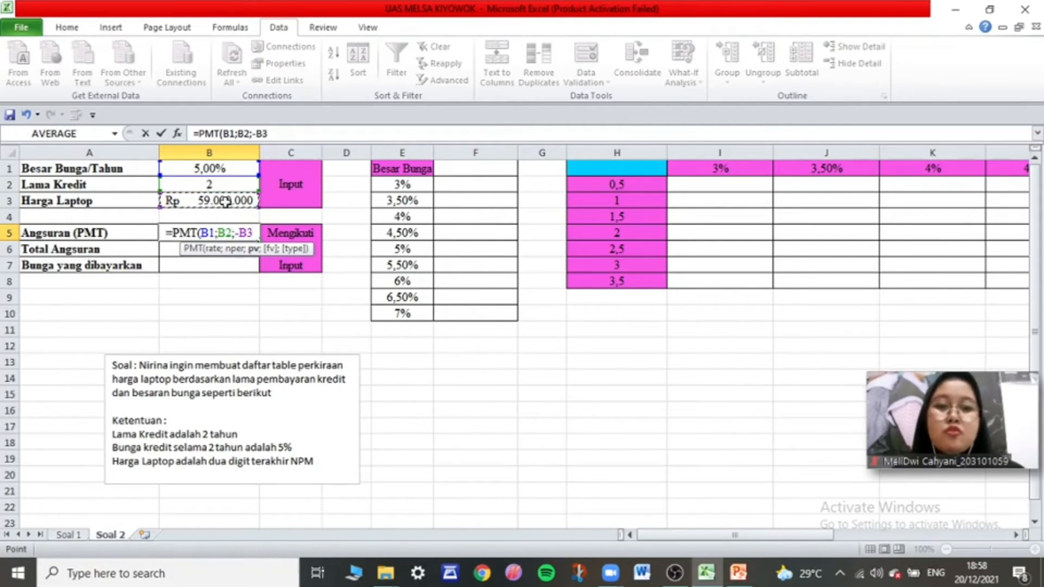
type(")")
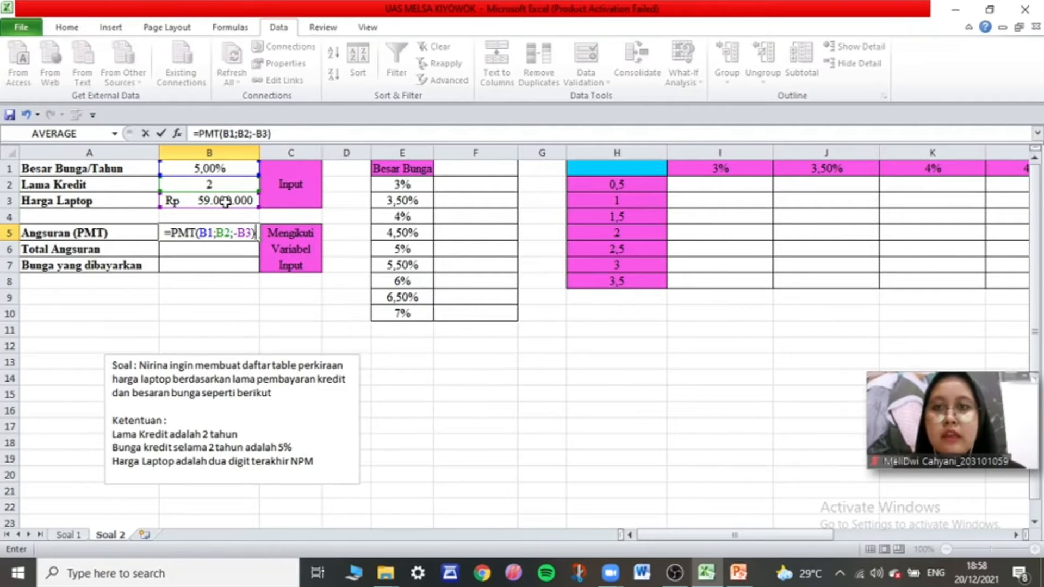
key("Return")
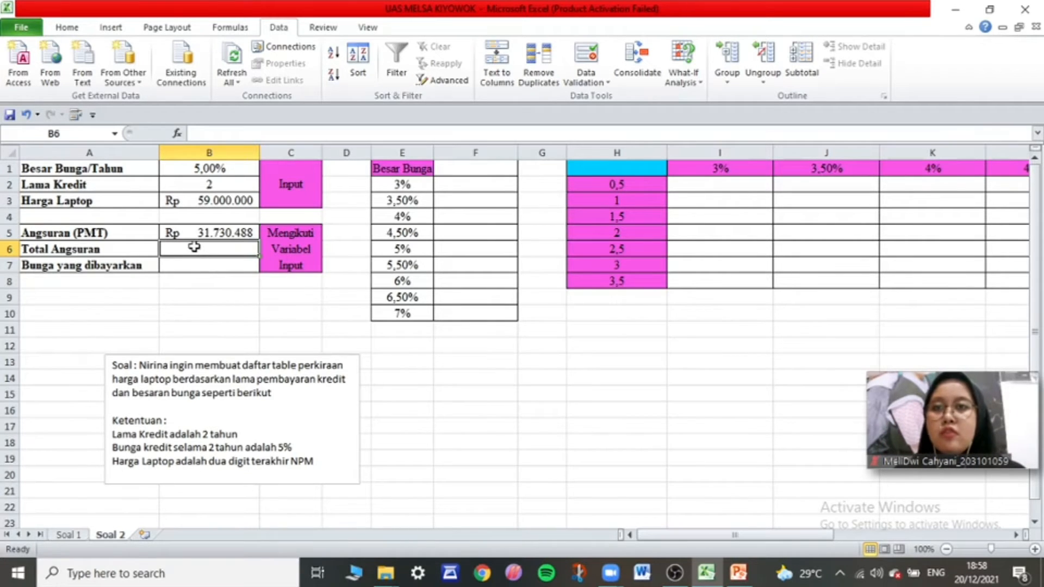
Calculate the total installments in B6 by multiplying the installment by the credit term with the formula =B5*B2.
type("=")
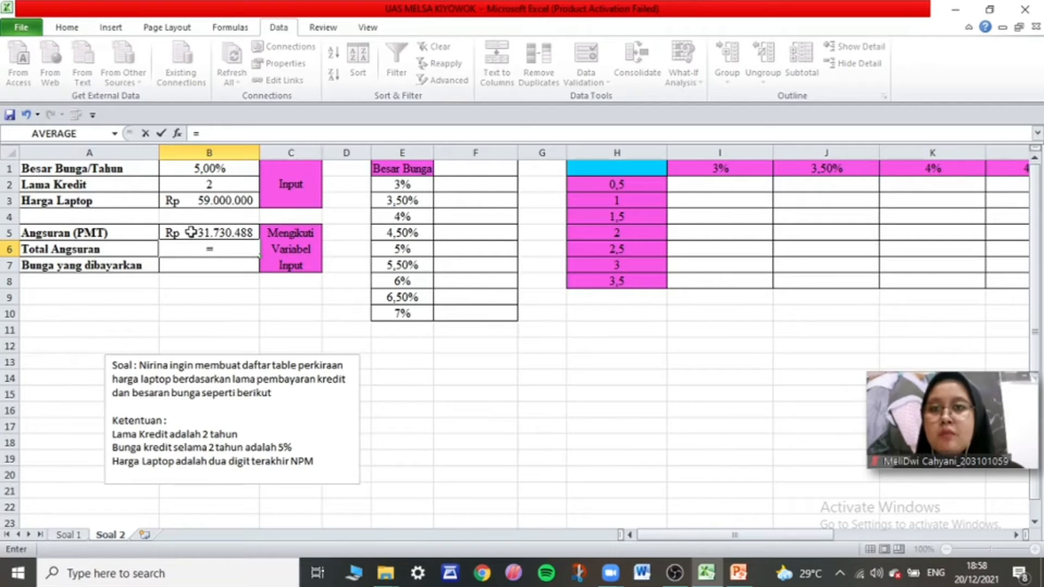
left_click(190, 232)
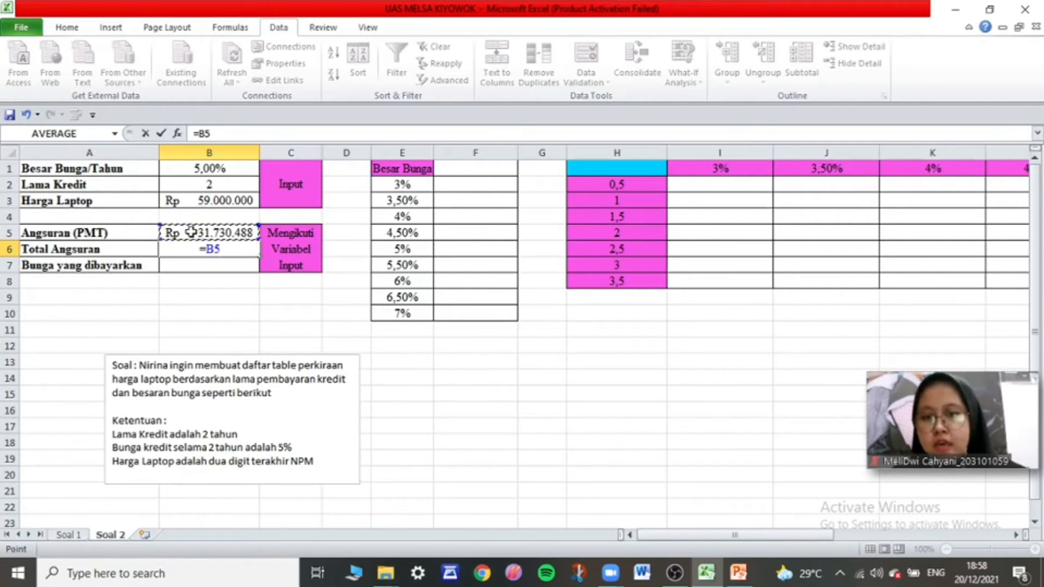
type("*")
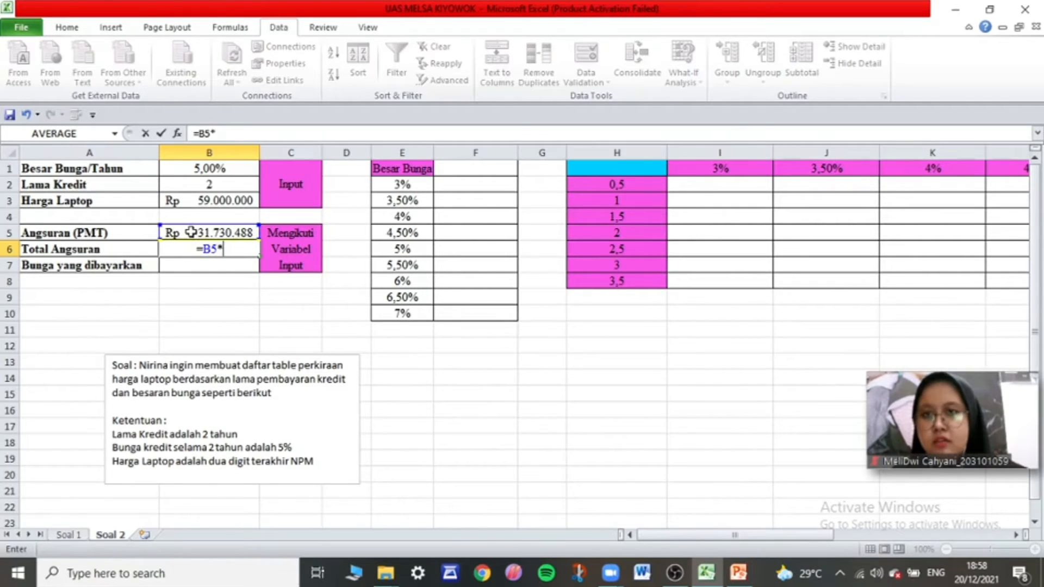
left_click(225, 185)
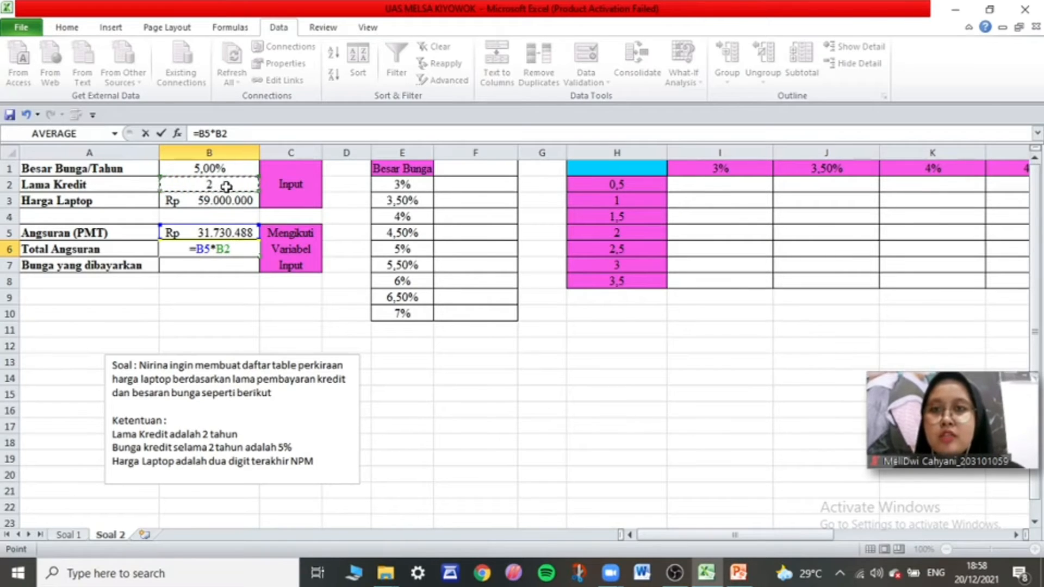
key("Return")
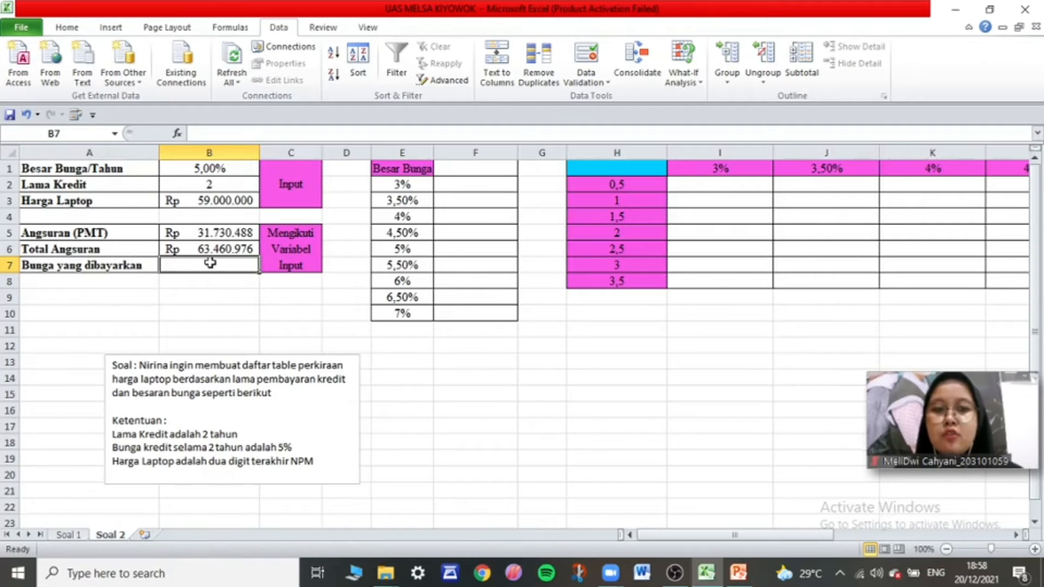
Calculate the interest paid in B7 by subtracting the laptop price from the total installments with the formula =B6-B3.
type("=")
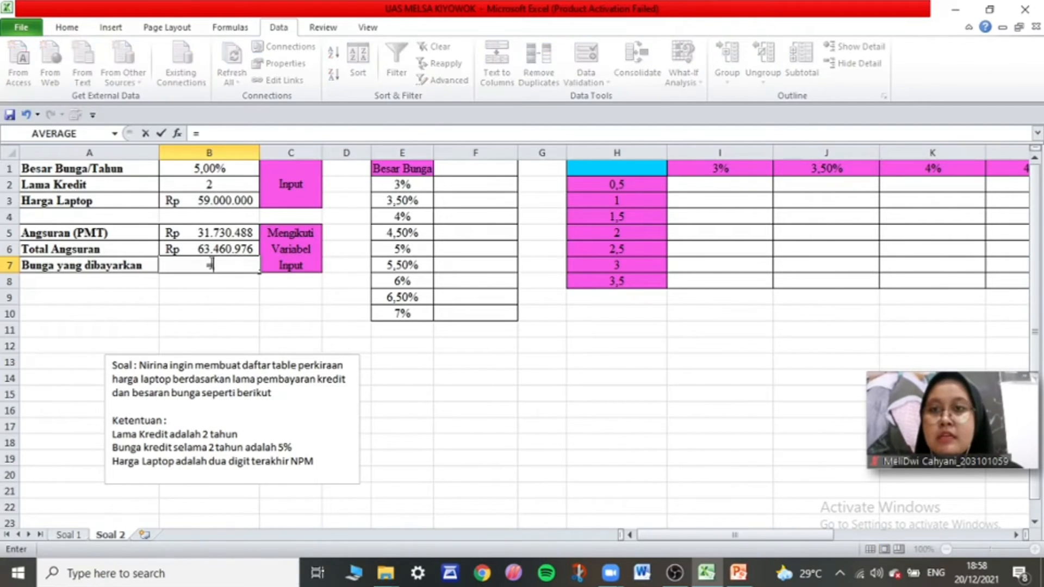
left_click(211, 251)
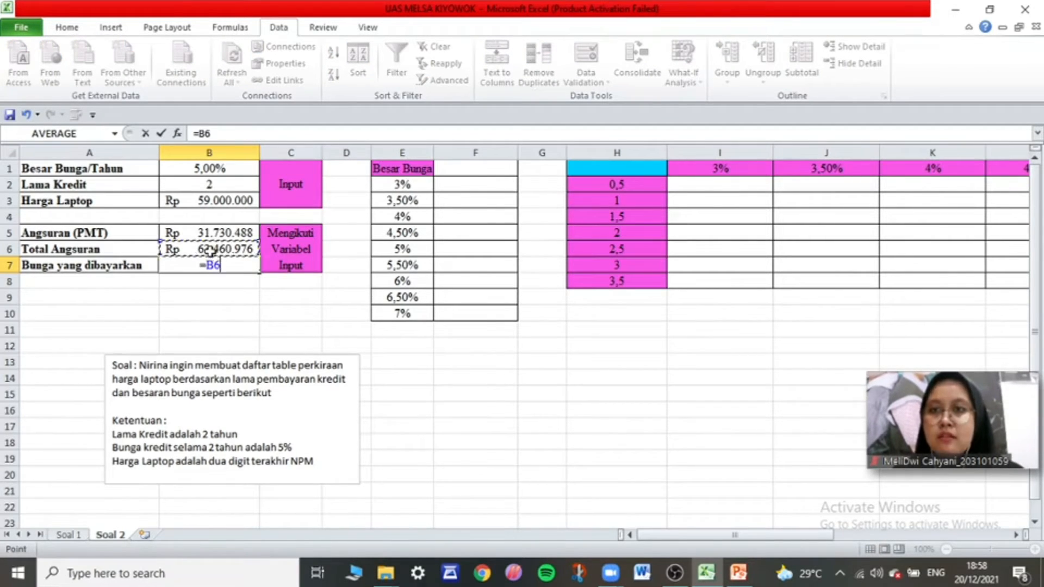
type("-")
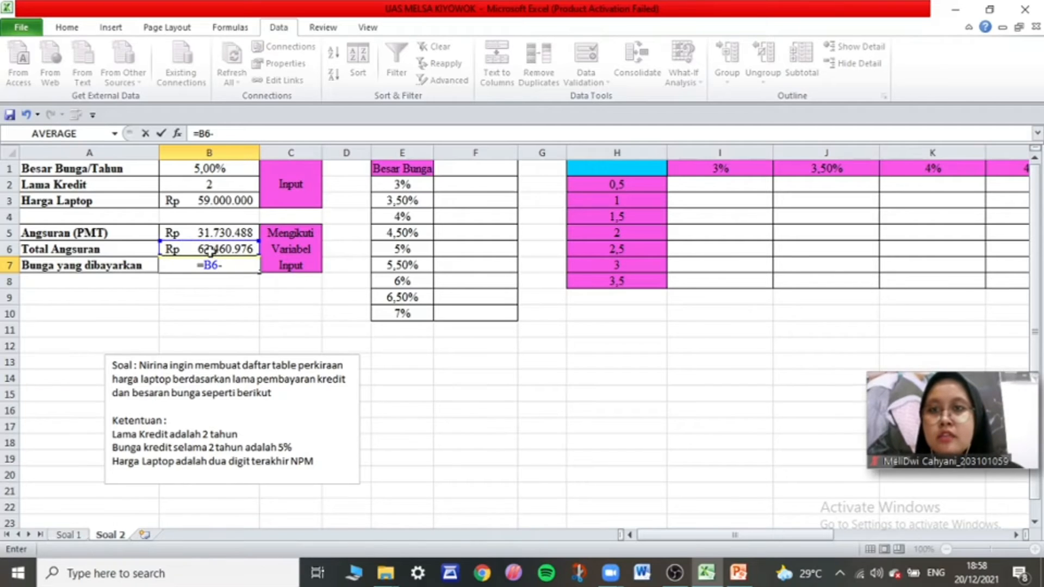
left_click(214, 201)
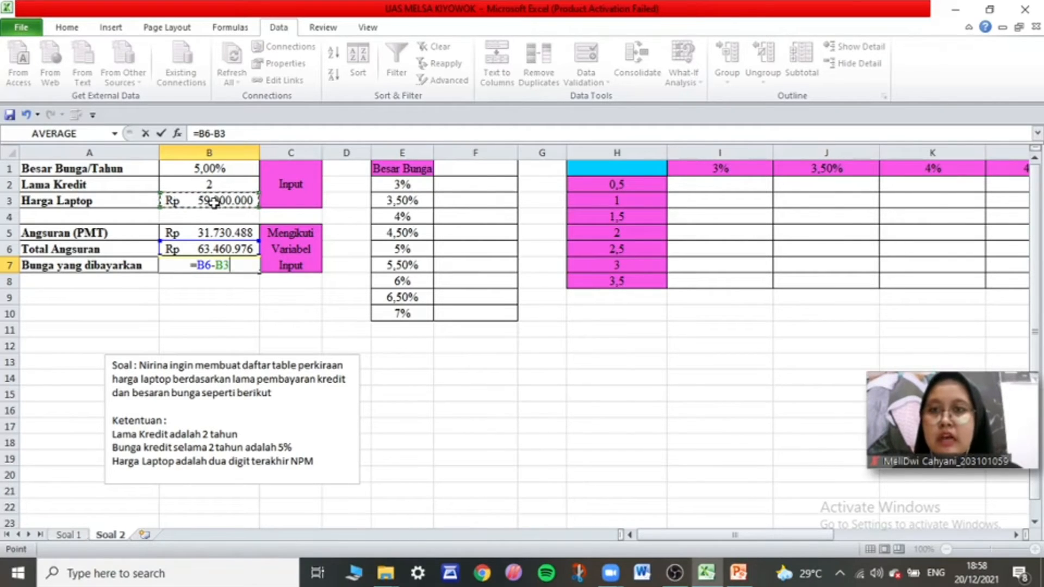
key("Return")
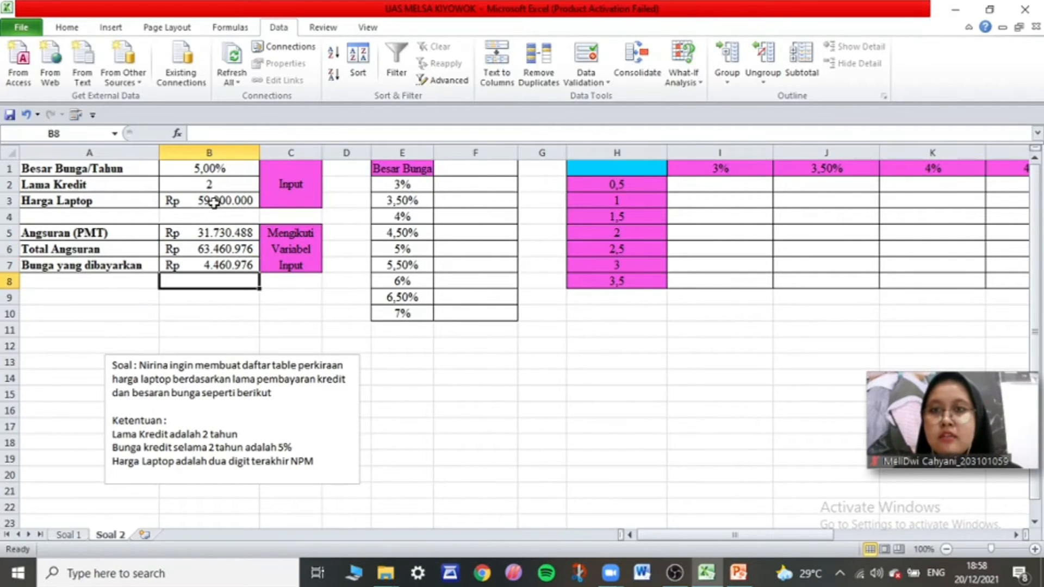
left_click(275, 301)
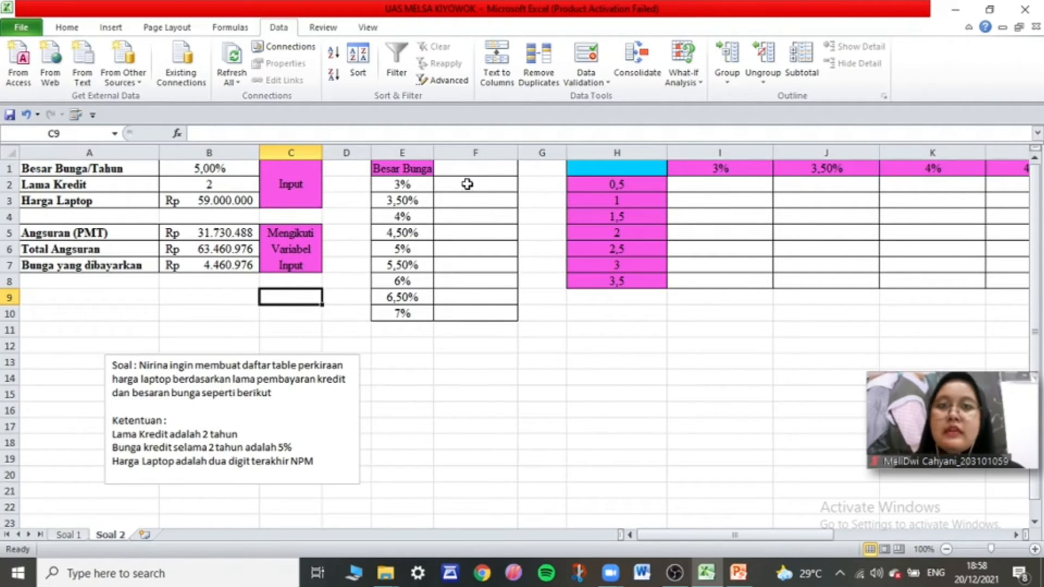
Link F1, the header cell beside Besar Bunga, to the PMT installment with the formula =B5.
left_click_drag(395, 173, 470, 201)
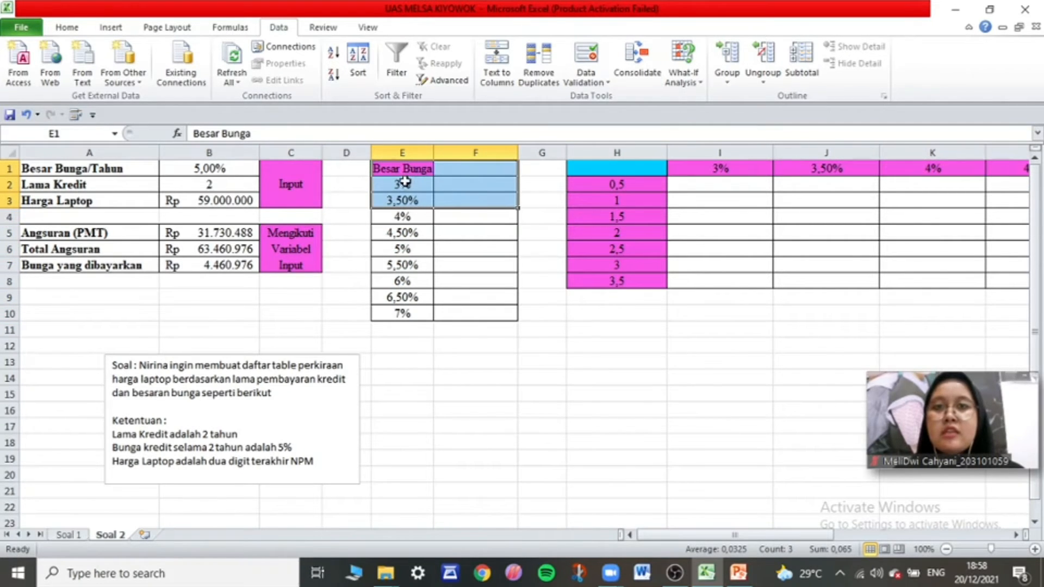
left_click(403, 184)
mouse_move(415, 184)
left_mouse_down()
mouse_move(409, 315)
mouse_move(409, 173)
mouse_move(406, 183)
left_mouse_up()
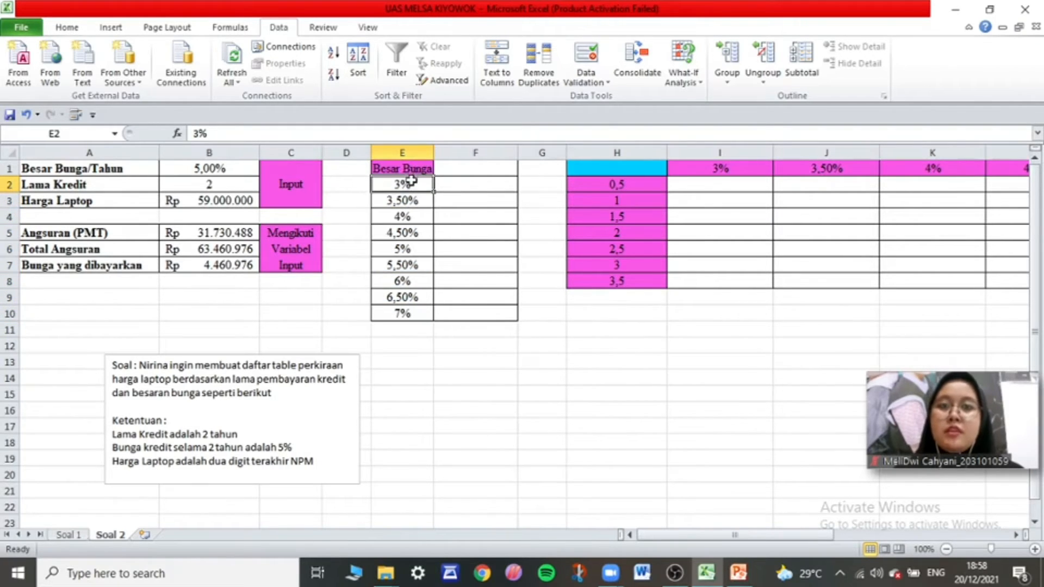
left_click(478, 170)
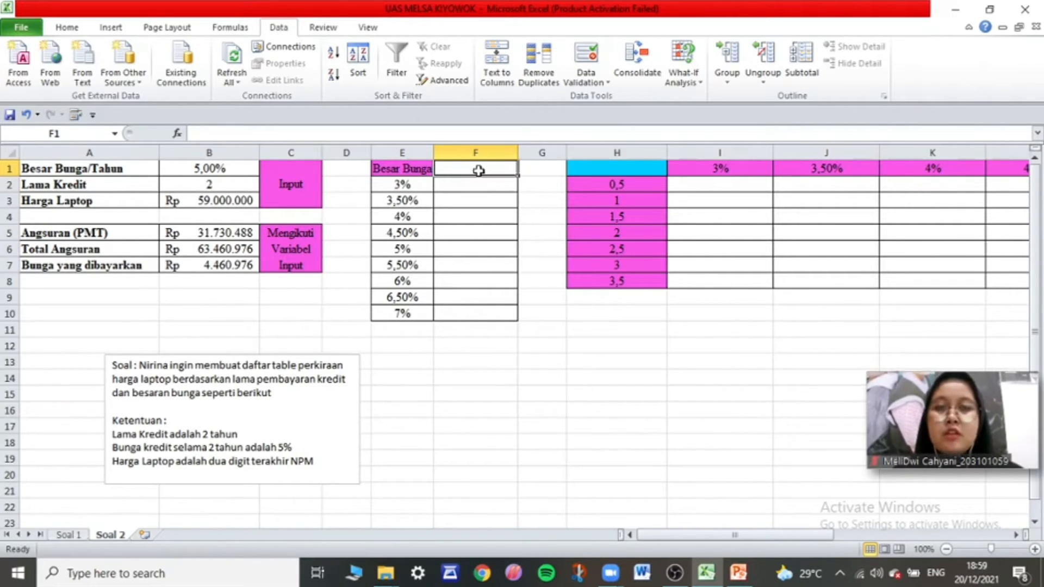
type("=")
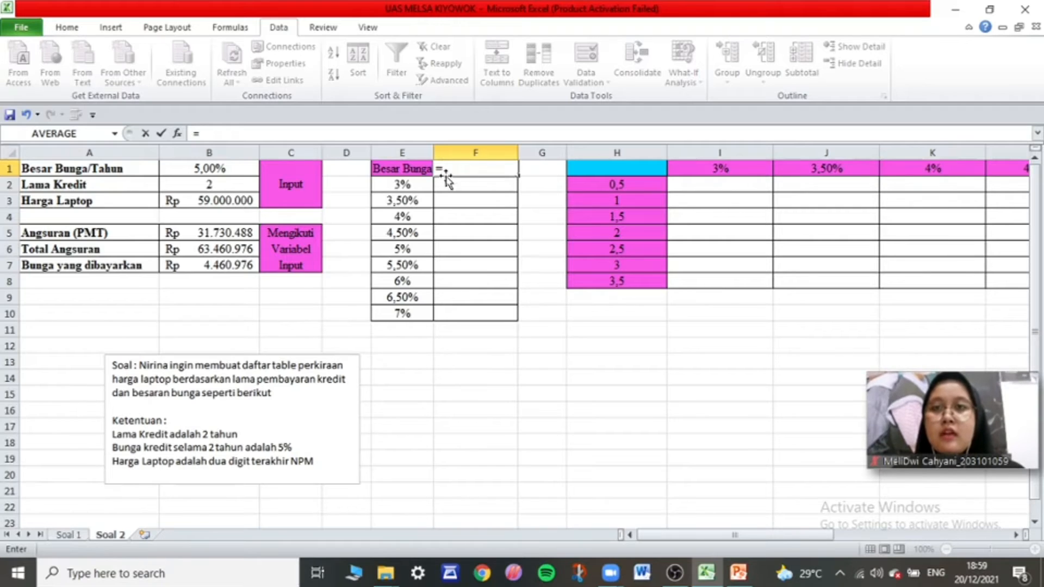
left_click(221, 234)
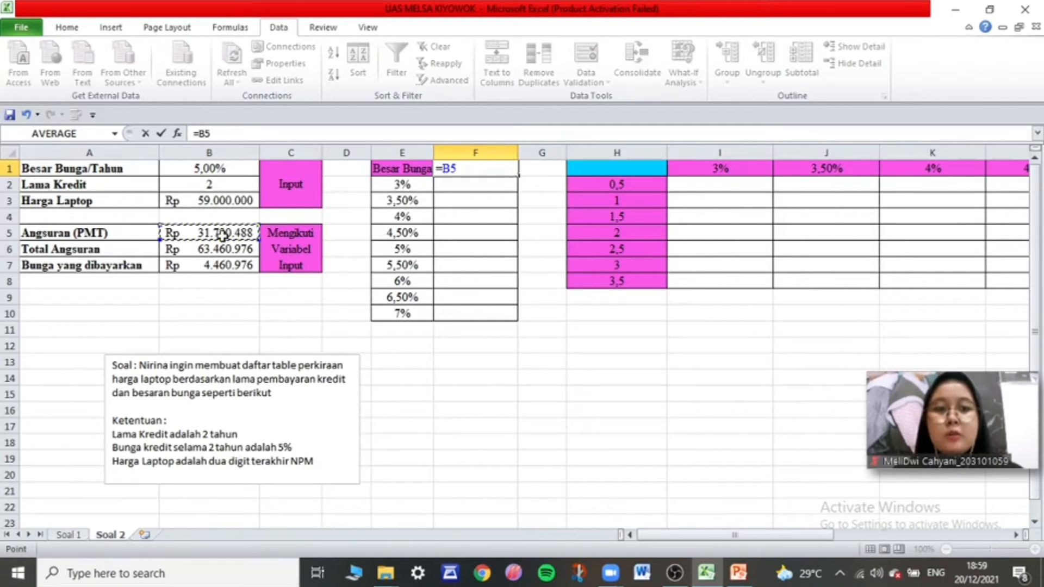
key("Return")
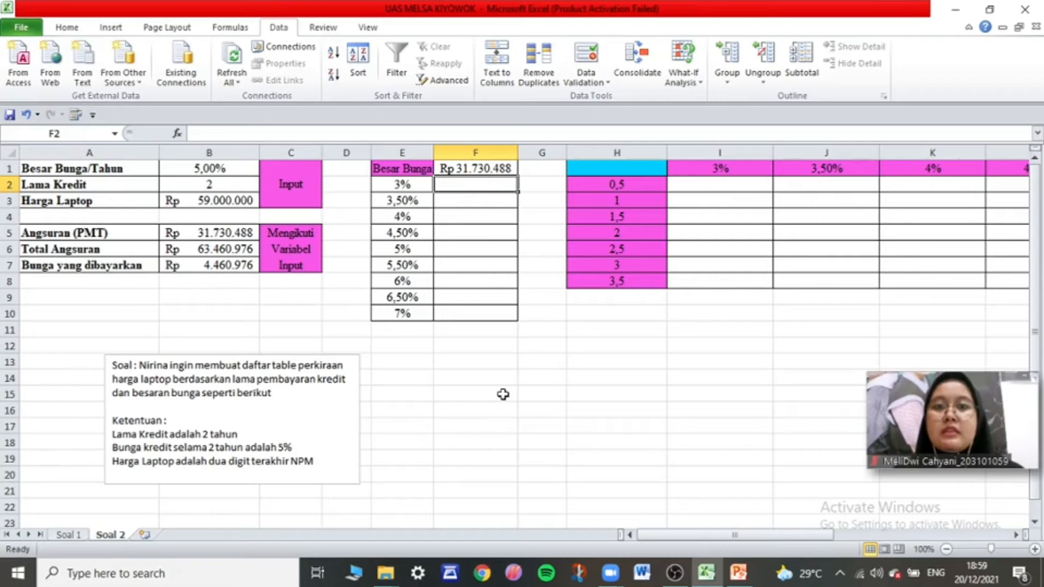
left_click(503, 395)
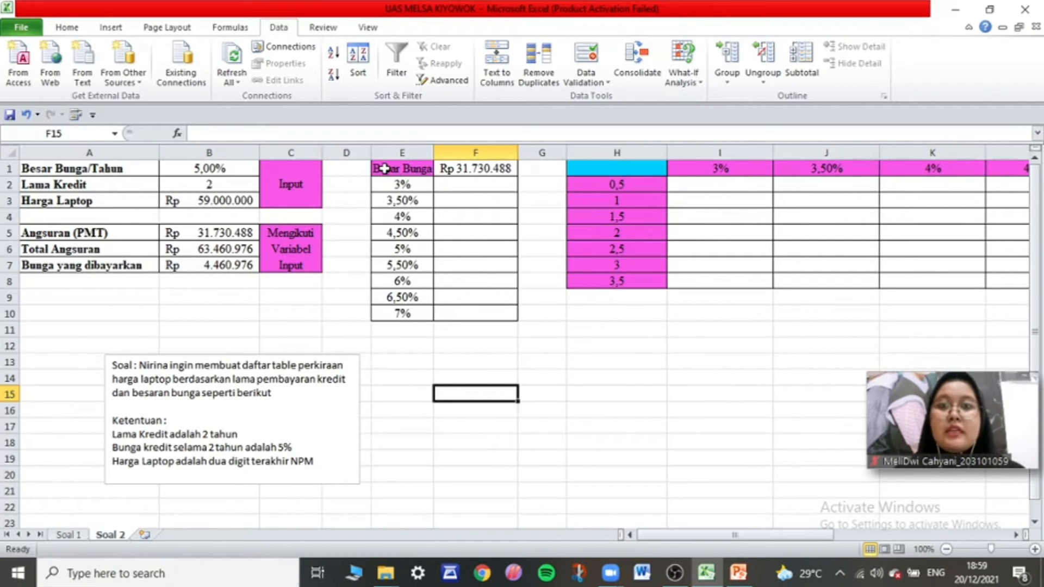
Create a one-variable data table on E1:F10 with the yearly interest B1 as the column input cell.
left_click_drag(385, 169, 493, 310)
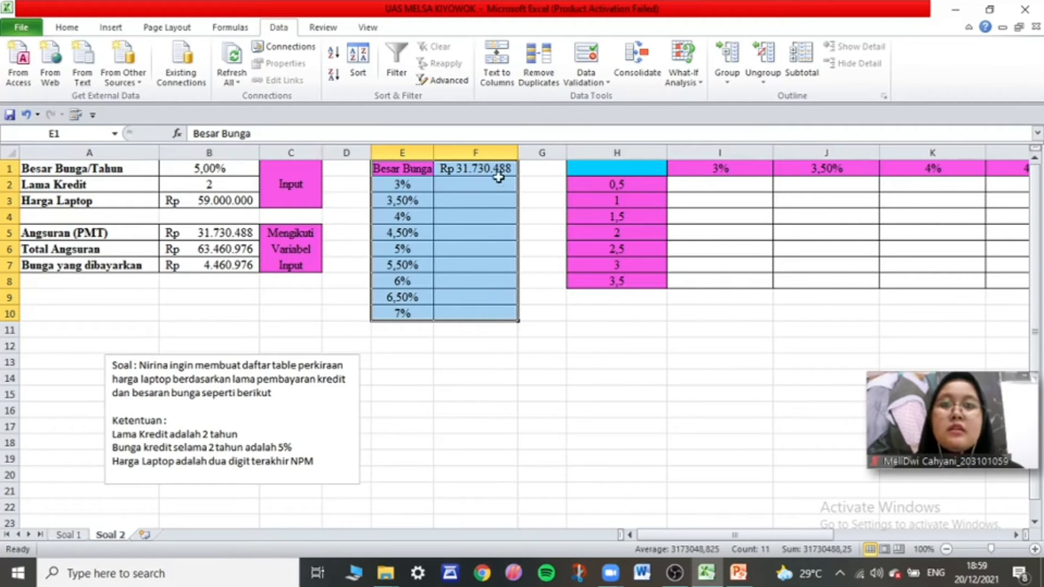
left_click(688, 80)
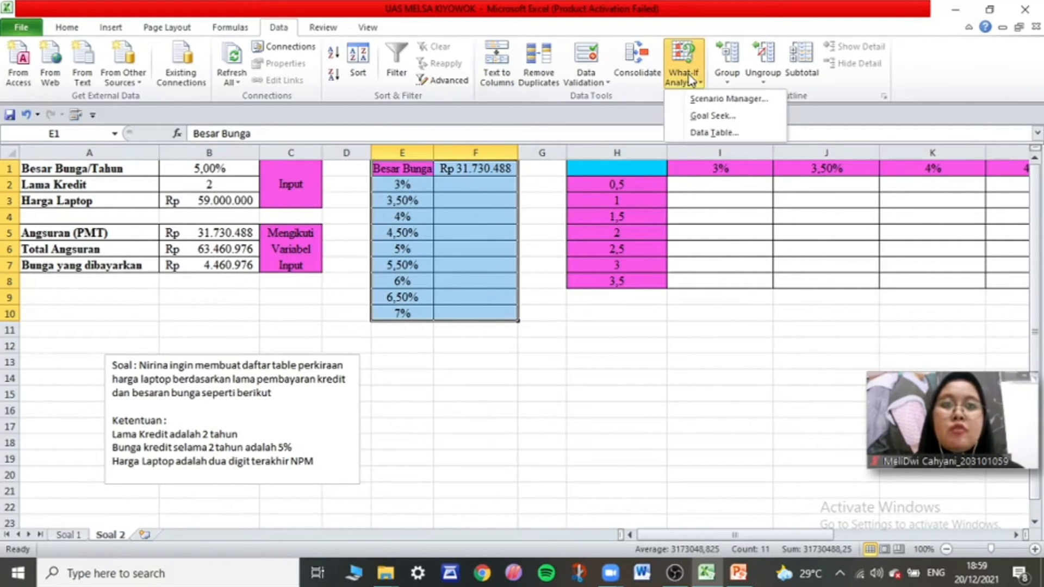
left_click(703, 133)
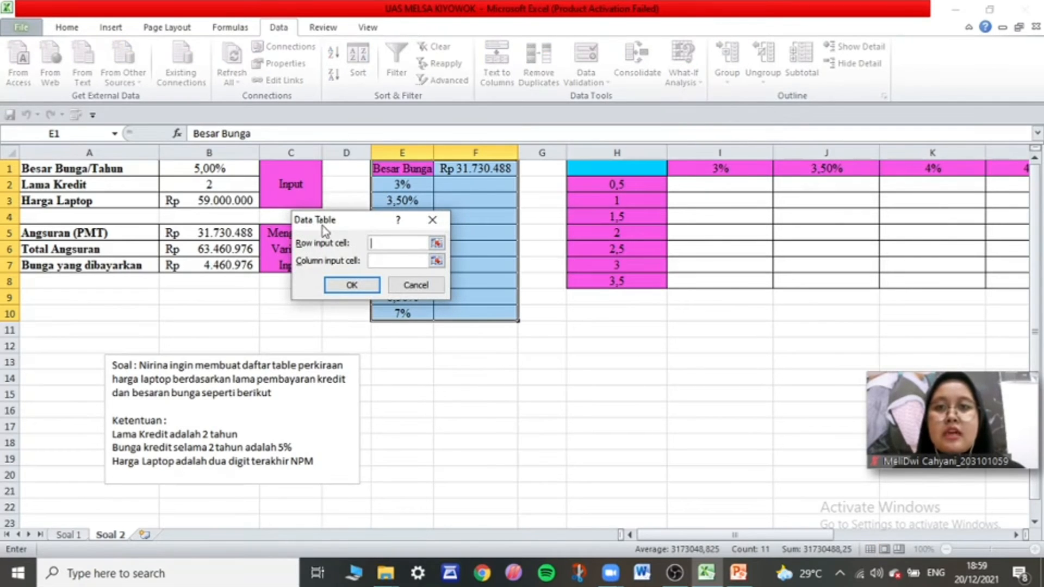
left_click_drag(325, 226, 473, 197)
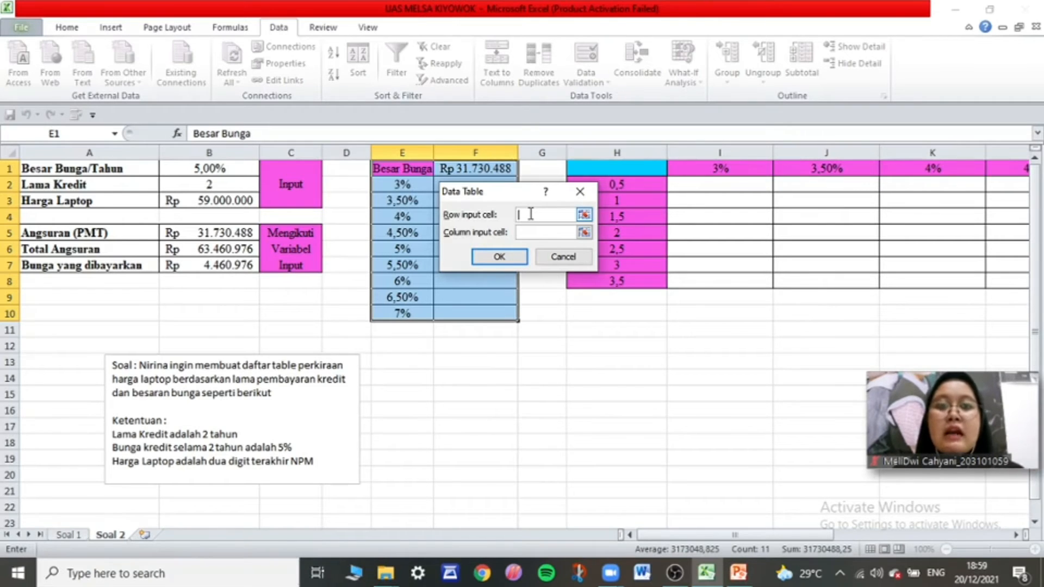
left_click_drag(491, 193, 593, 182)
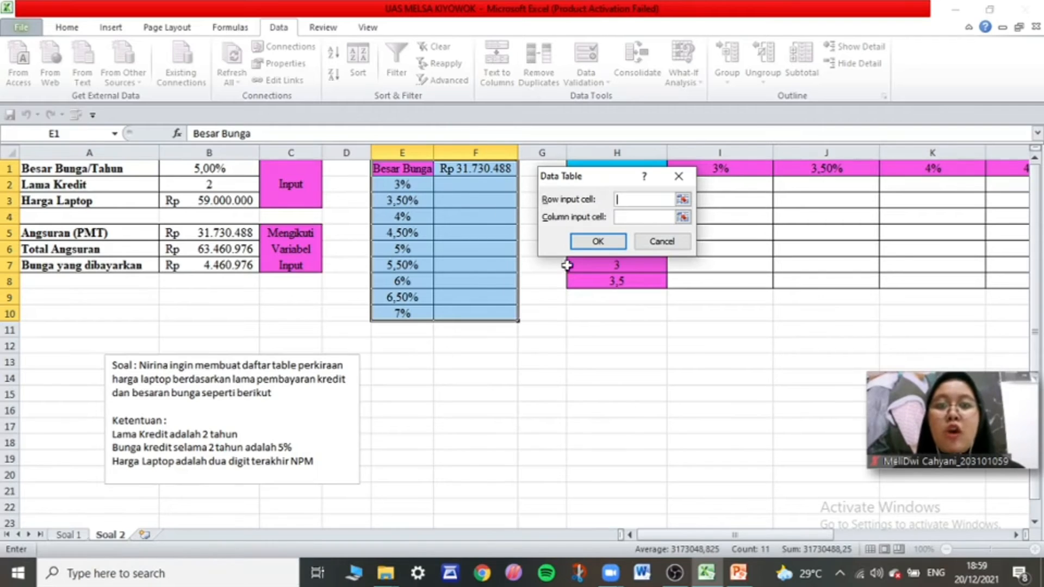
left_click(634, 220)
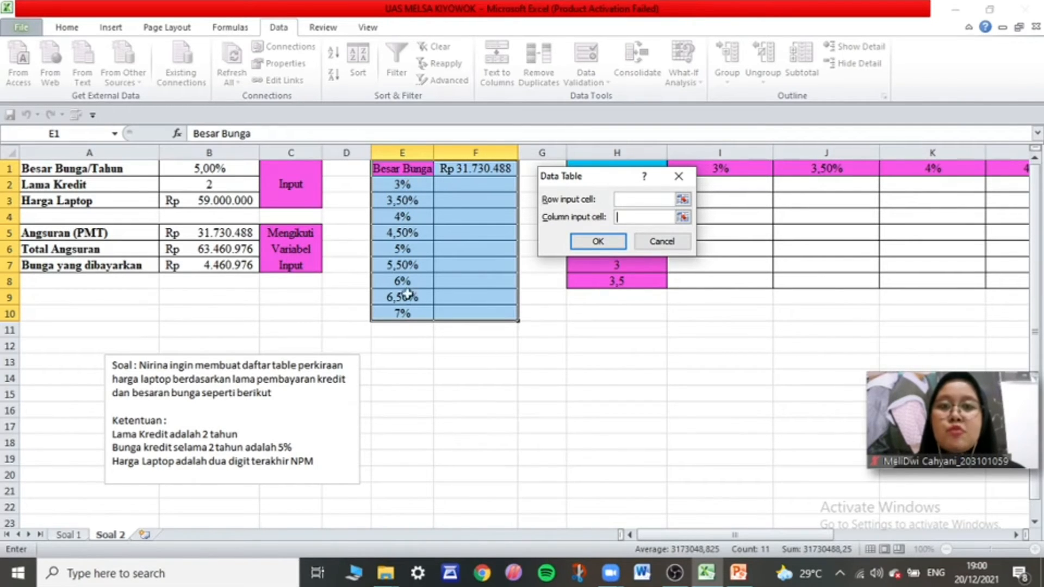
left_click(210, 171)
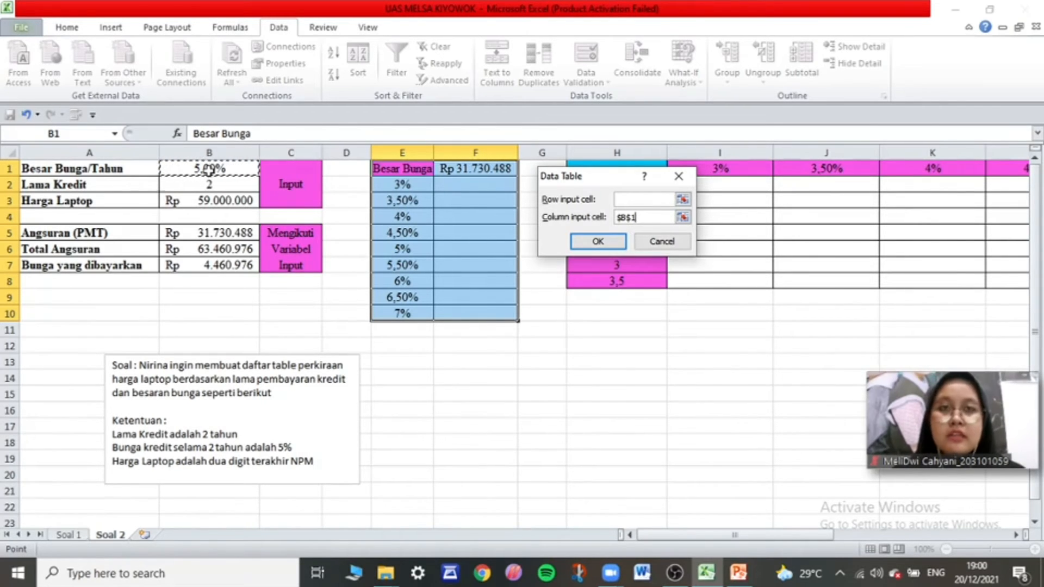
key("Return")
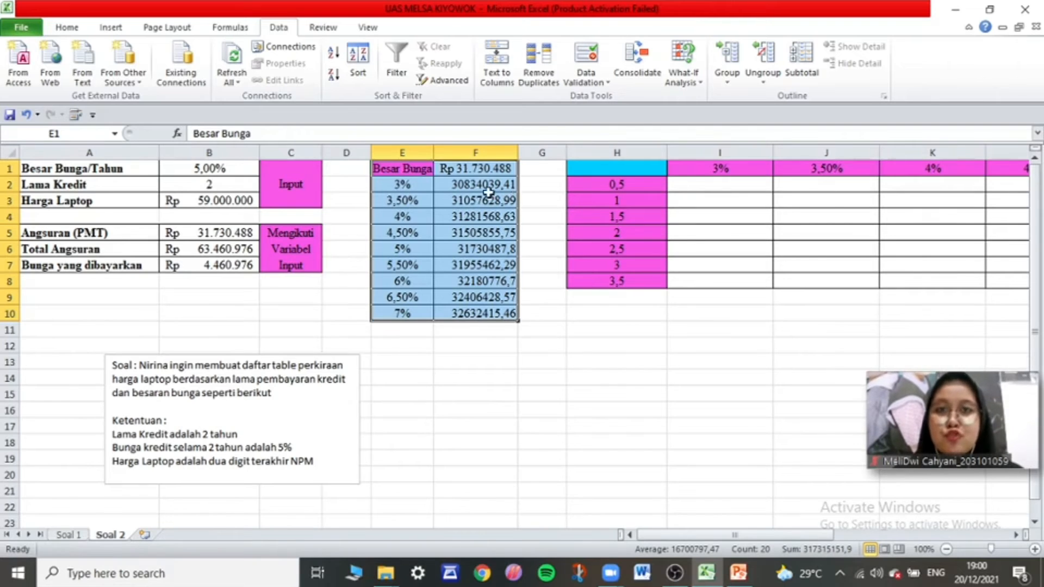
Format the data table installments in F2:F10 with the Accounting number format.
left_click_drag(478, 185, 475, 314)
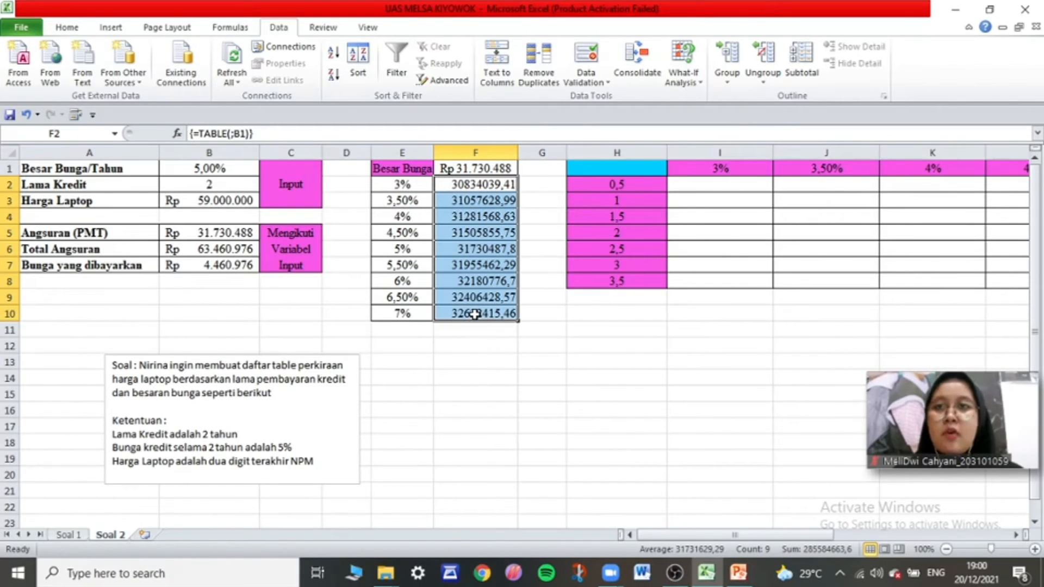
left_click(67, 28)
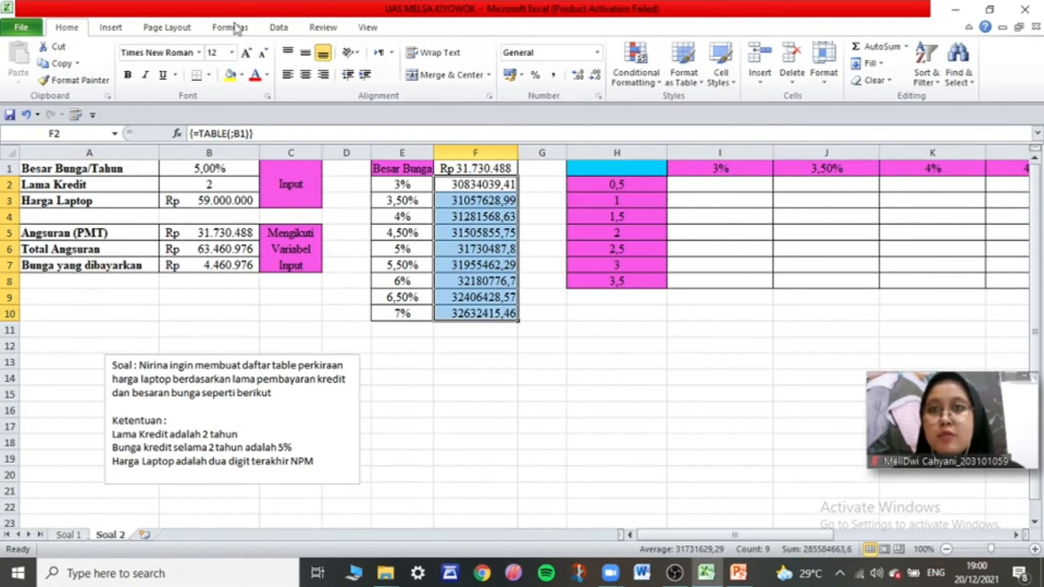
left_click(596, 54)
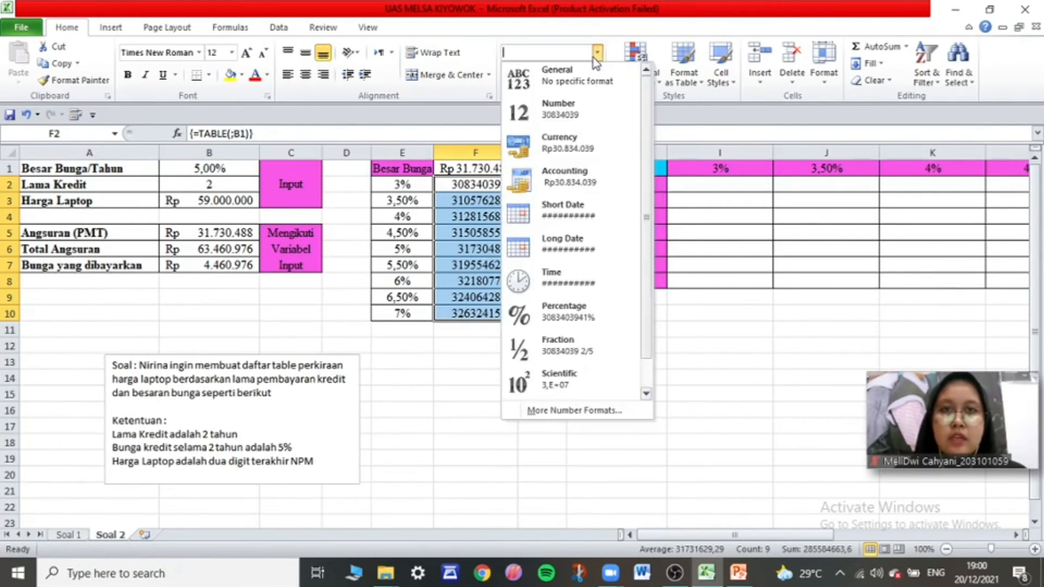
left_click(591, 184)
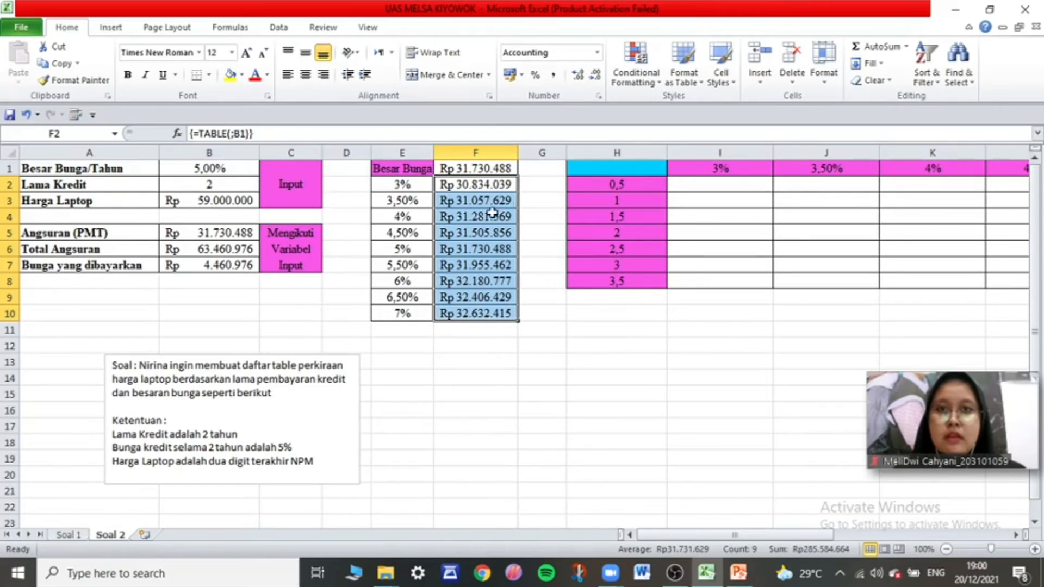
left_click(489, 268)
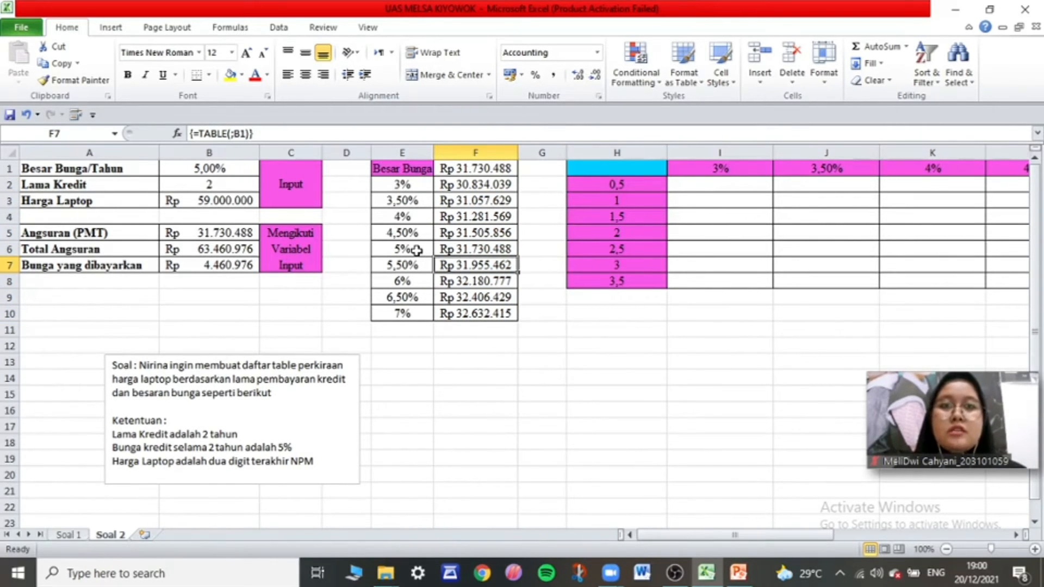
Compare the table's 5% row with the interest in B1 and installment in B5, and fill F6 with light blue.
left_click(218, 172)
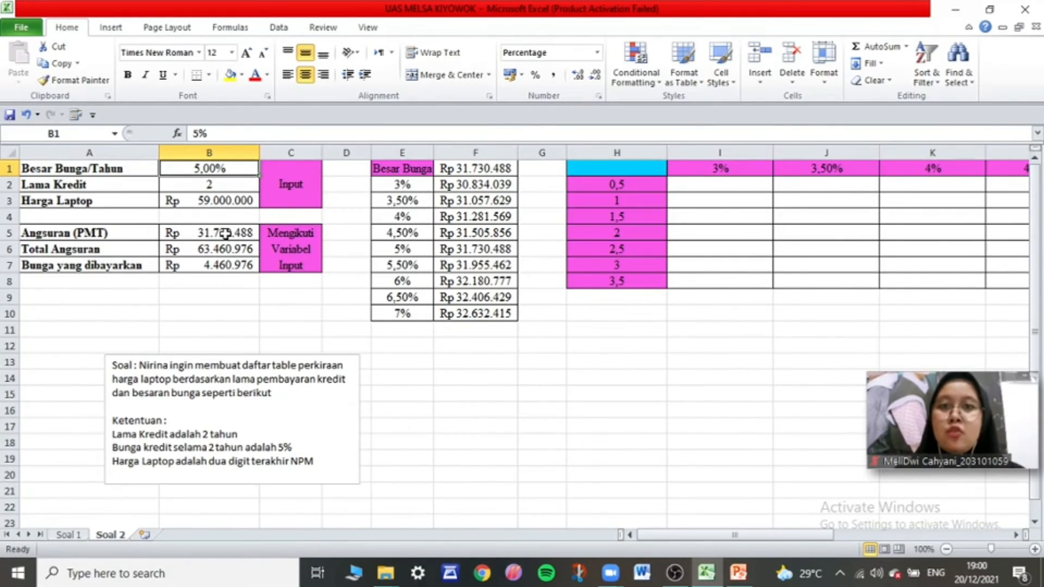
left_click(243, 233)
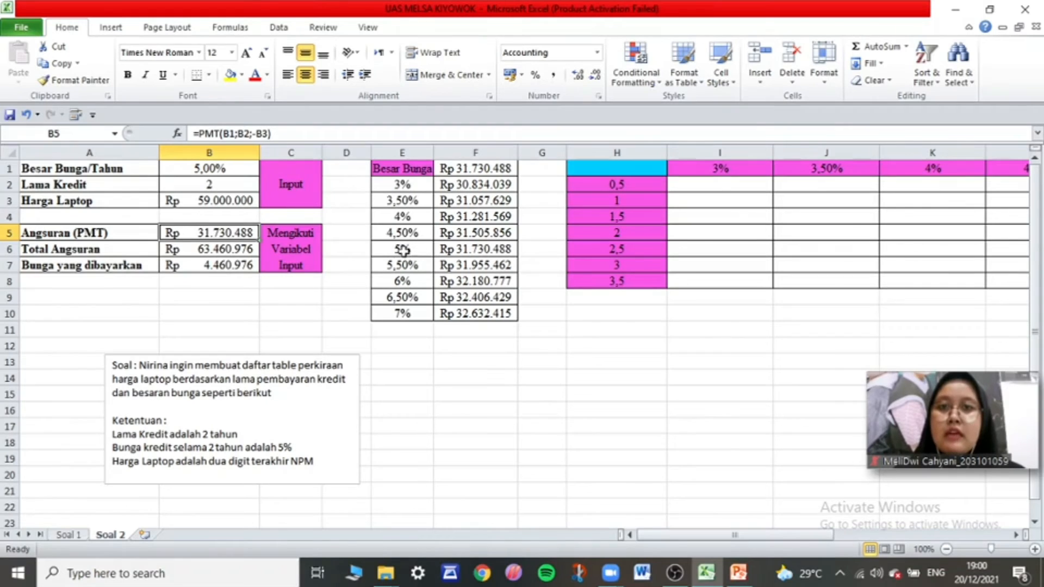
left_click_drag(411, 249, 470, 250)
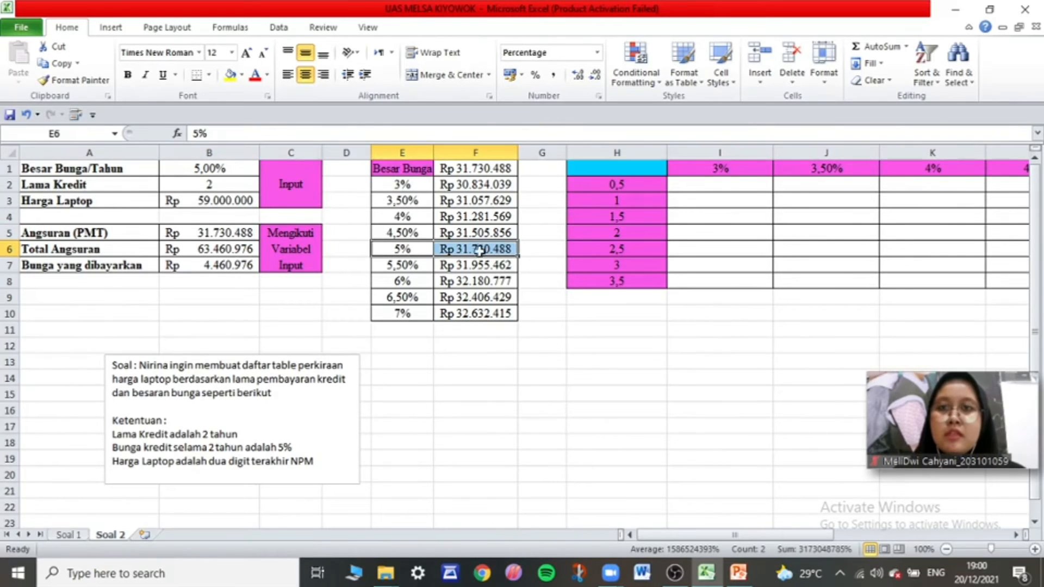
left_click(496, 249)
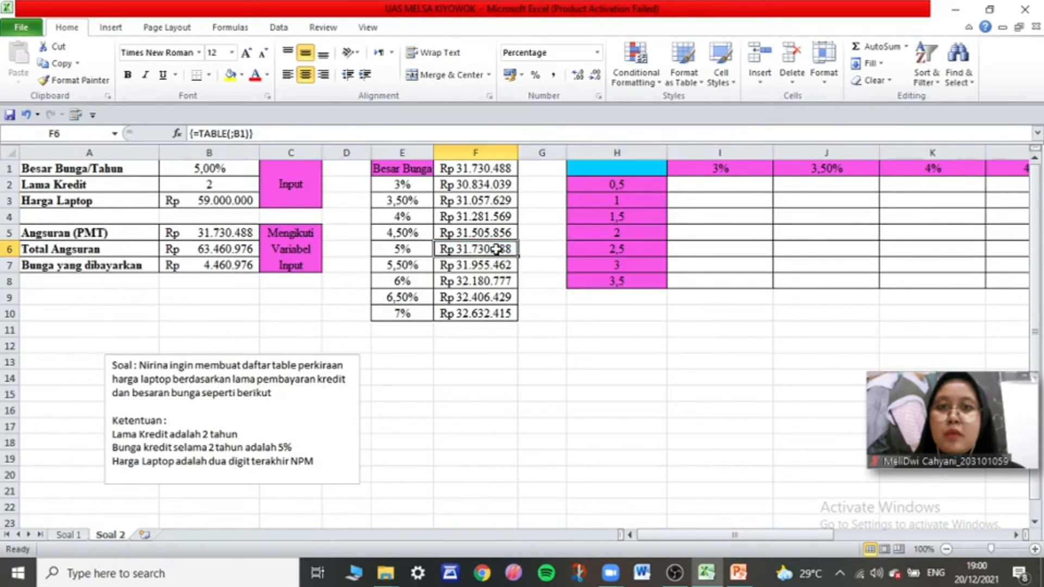
left_click(243, 75)
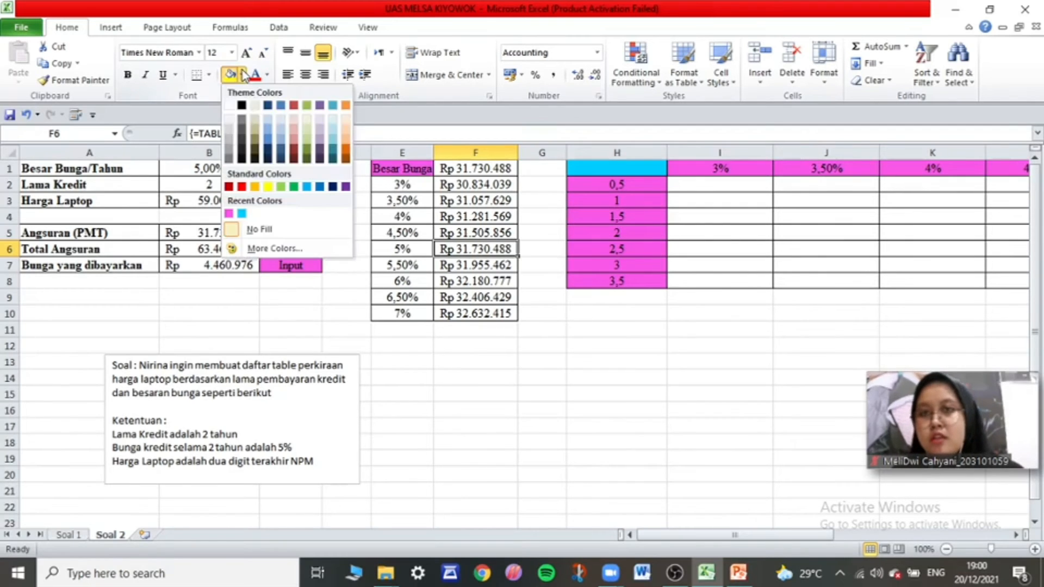
left_click(242, 216)
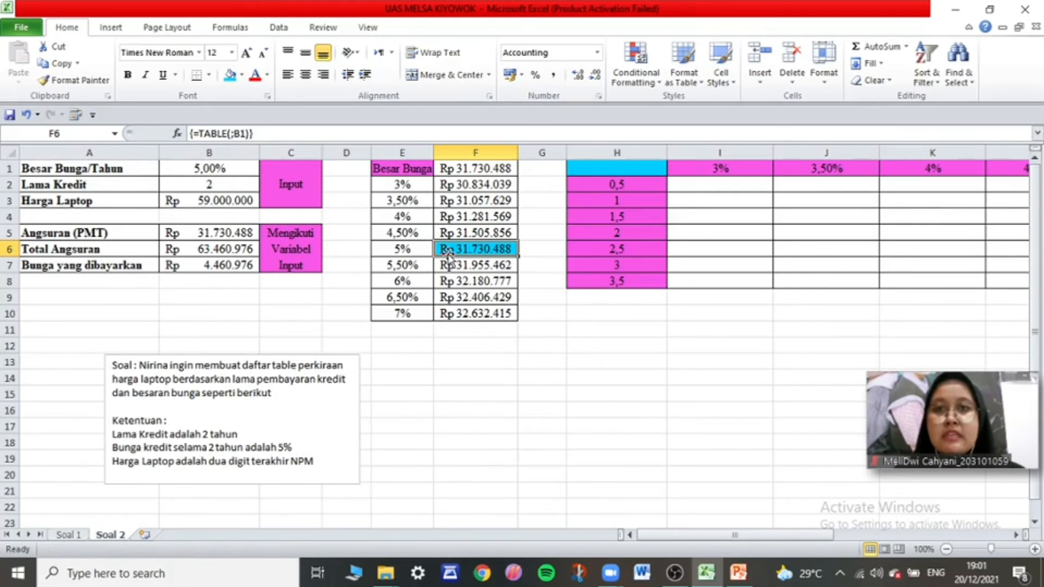
left_click(547, 308)
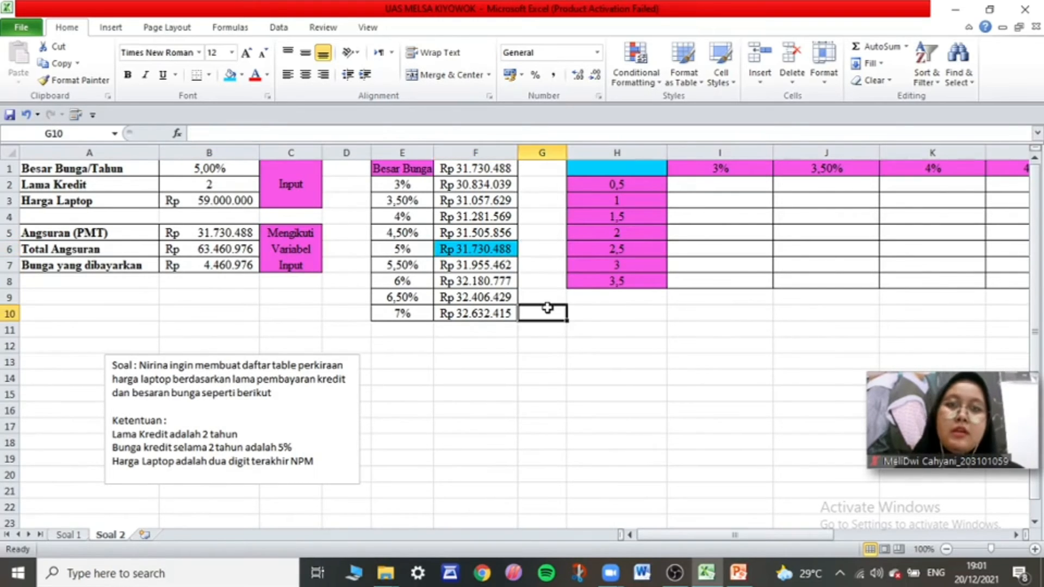
Examine the second table's interest rates across row 1 and its credit terms down column H.
left_click_drag(735, 536, 855, 540)
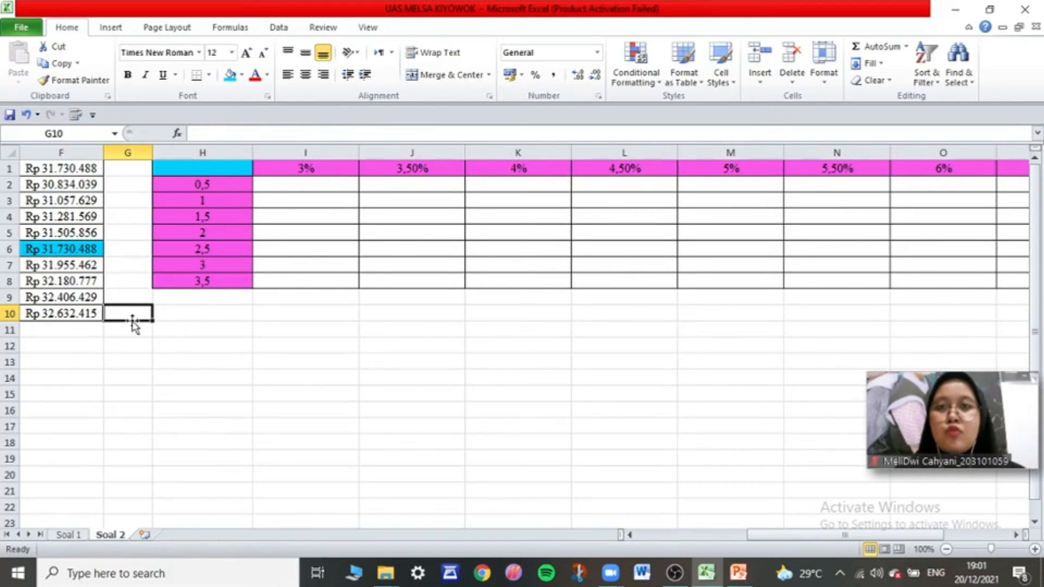
left_click(286, 168)
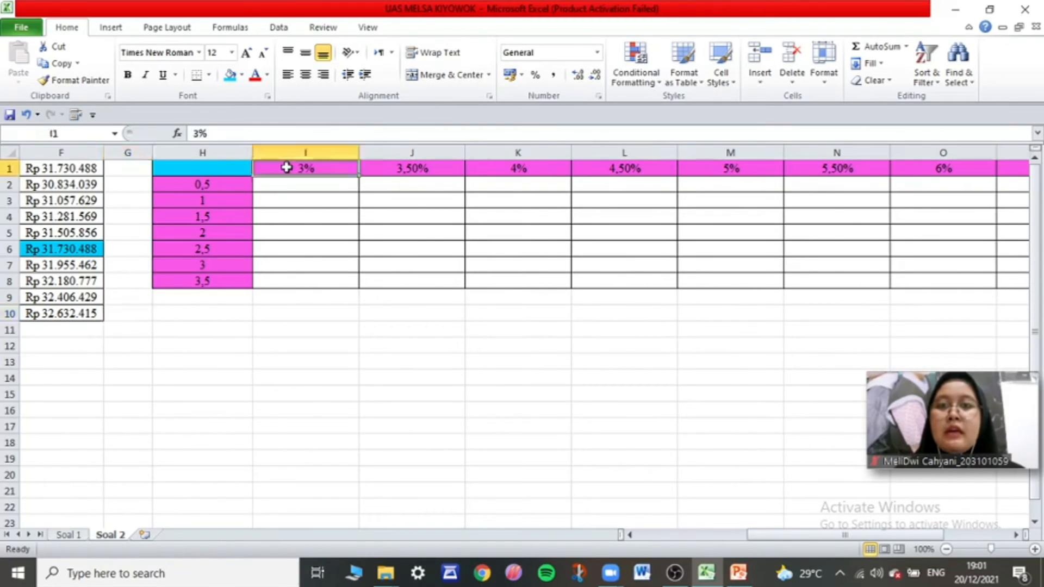
left_click(442, 168)
left_click(551, 169)
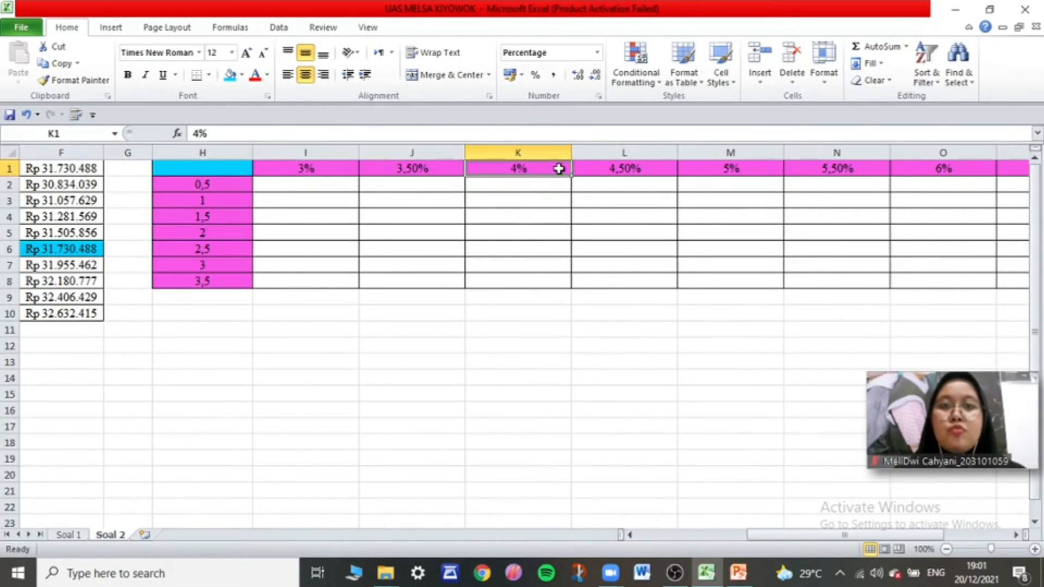
left_click(625, 168)
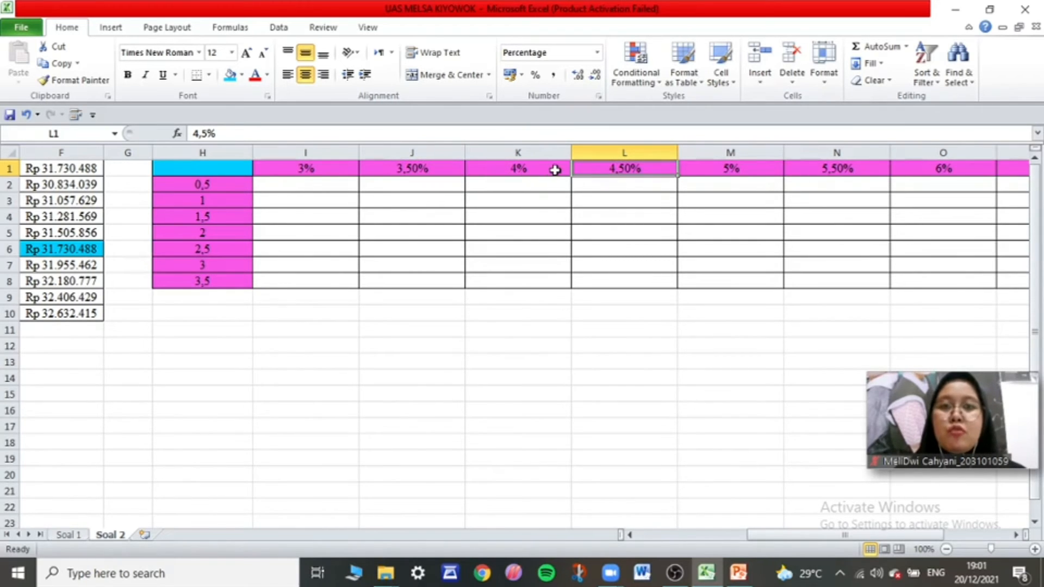
left_click_drag(832, 538, 726, 537)
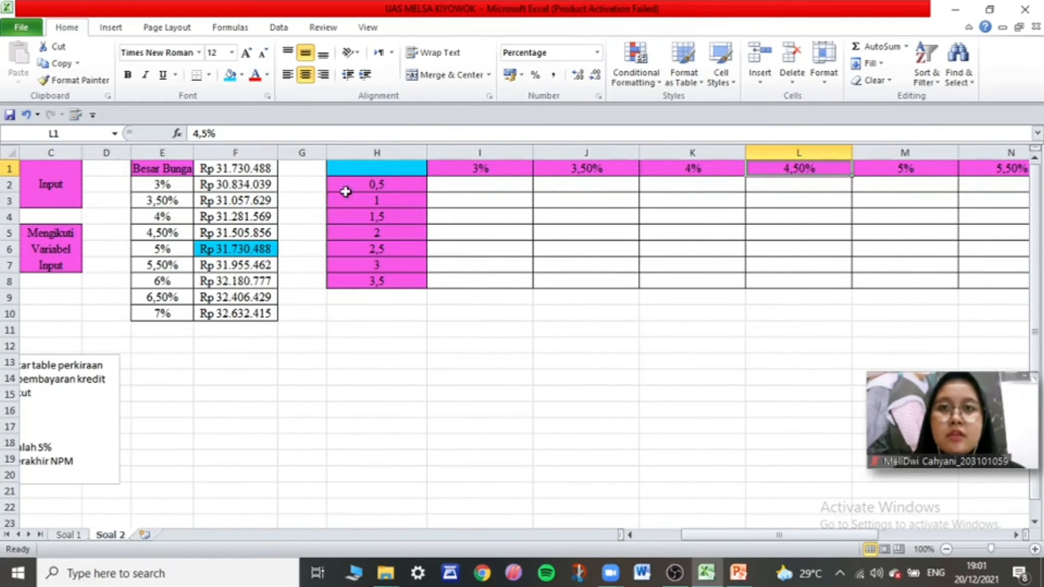
left_click(387, 185)
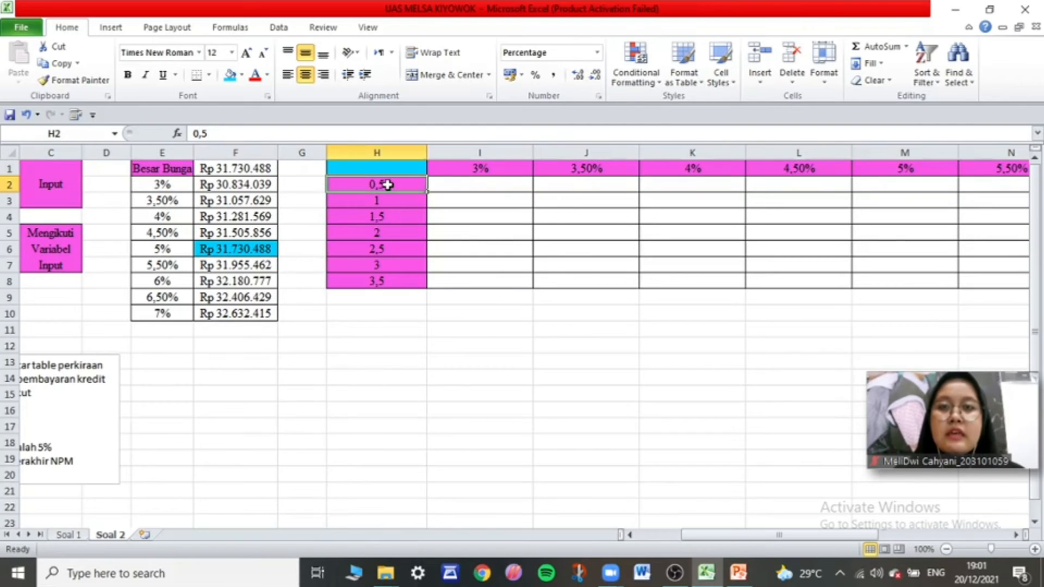
left_click(399, 201)
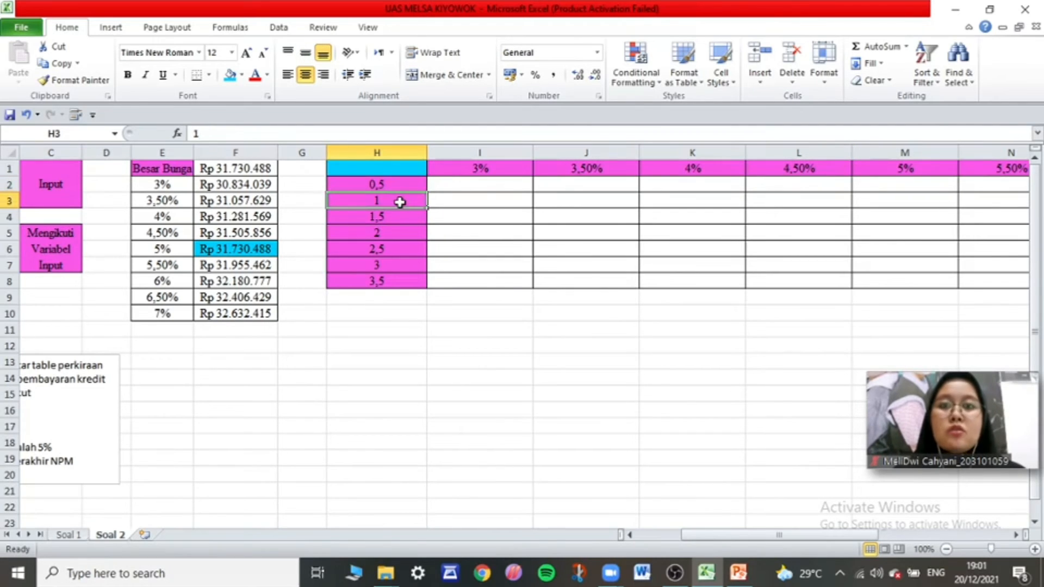
left_click(386, 284)
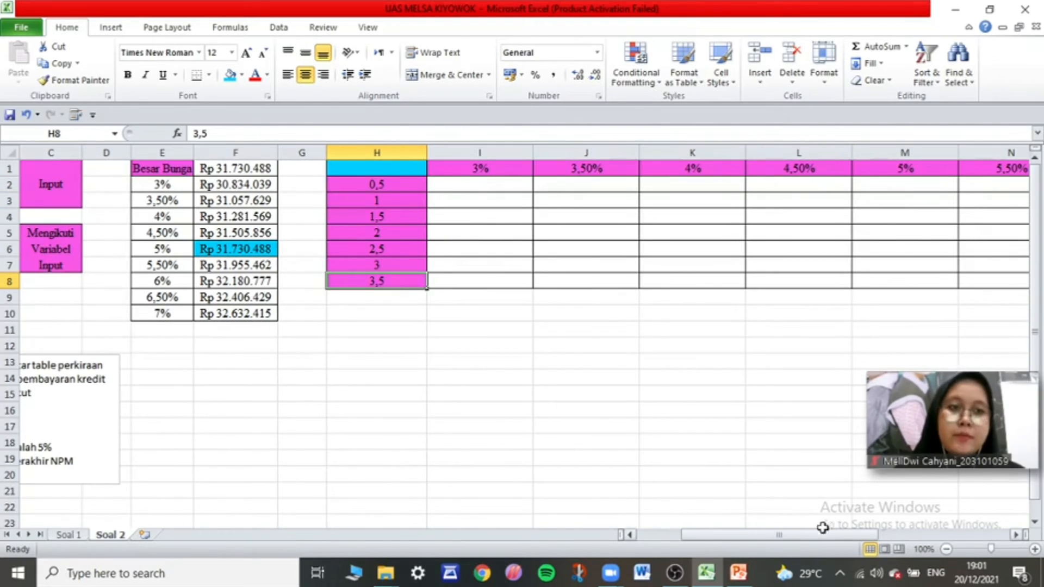
left_click_drag(805, 536, 828, 538)
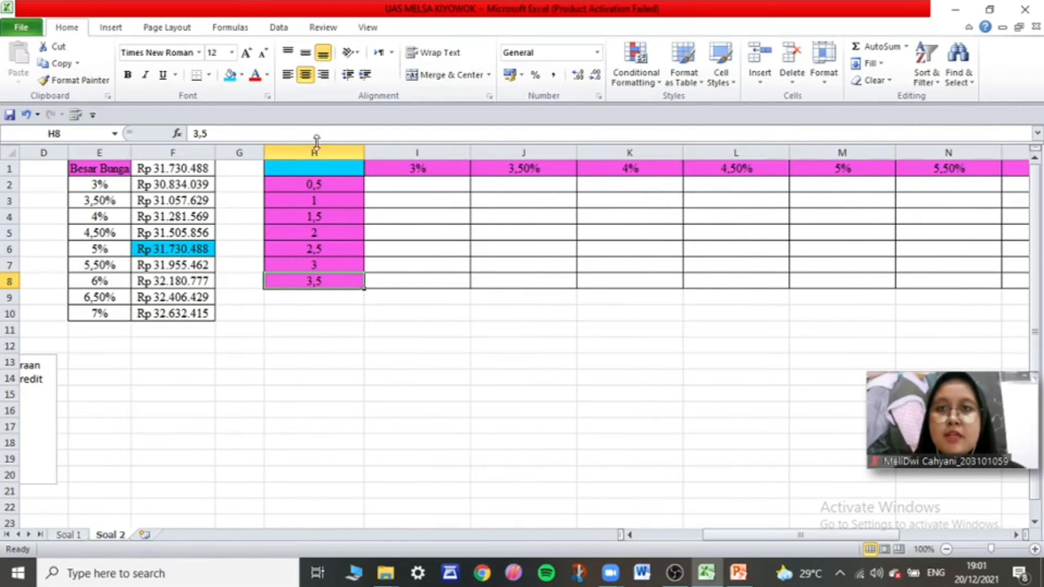
Link H1, the blue corner cell of the second table, to the PMT installment with the formula =B5.
left_click(305, 168)
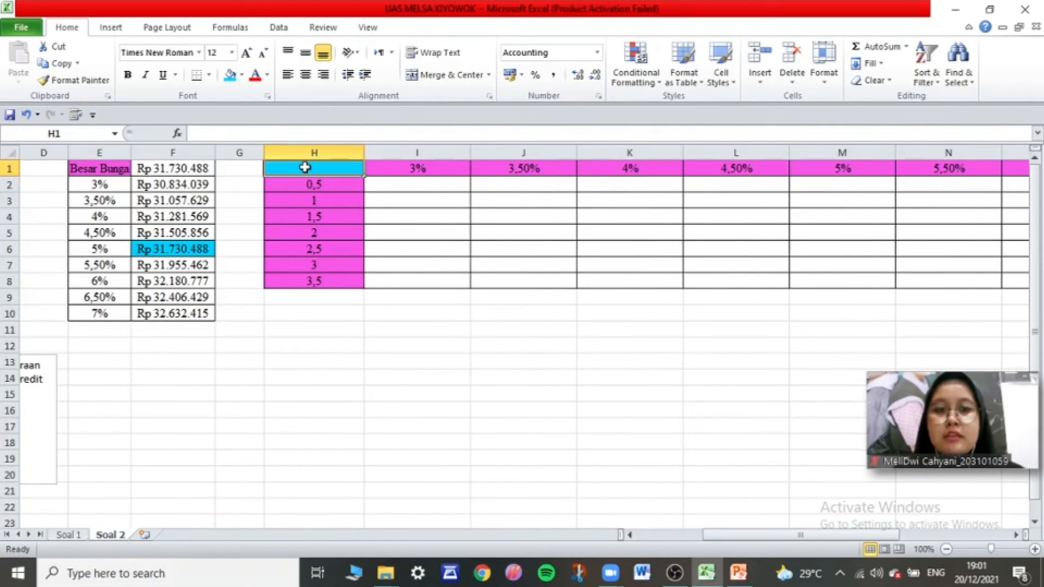
type("=")
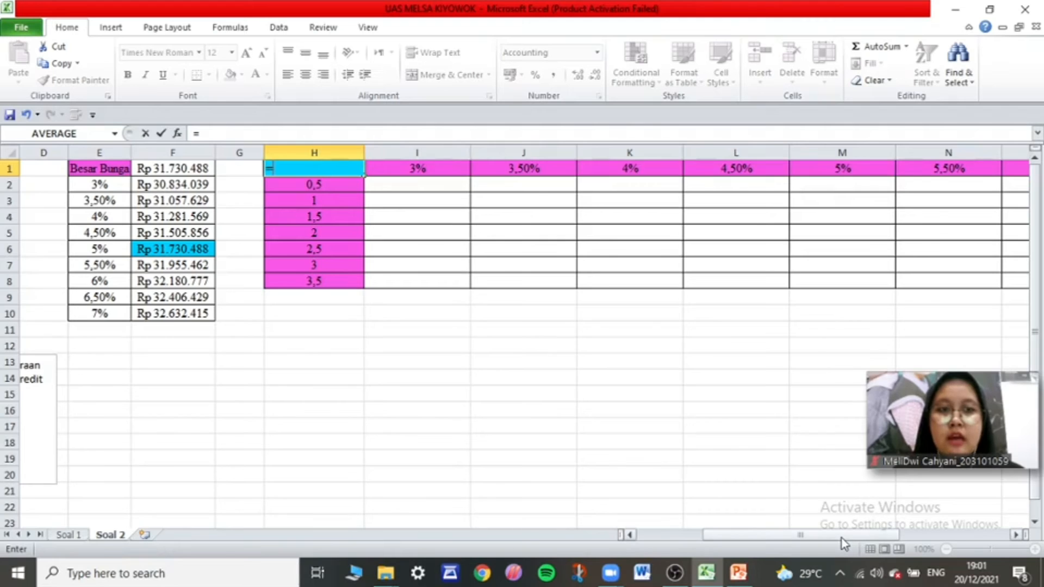
left_click_drag(842, 538, 776, 539)
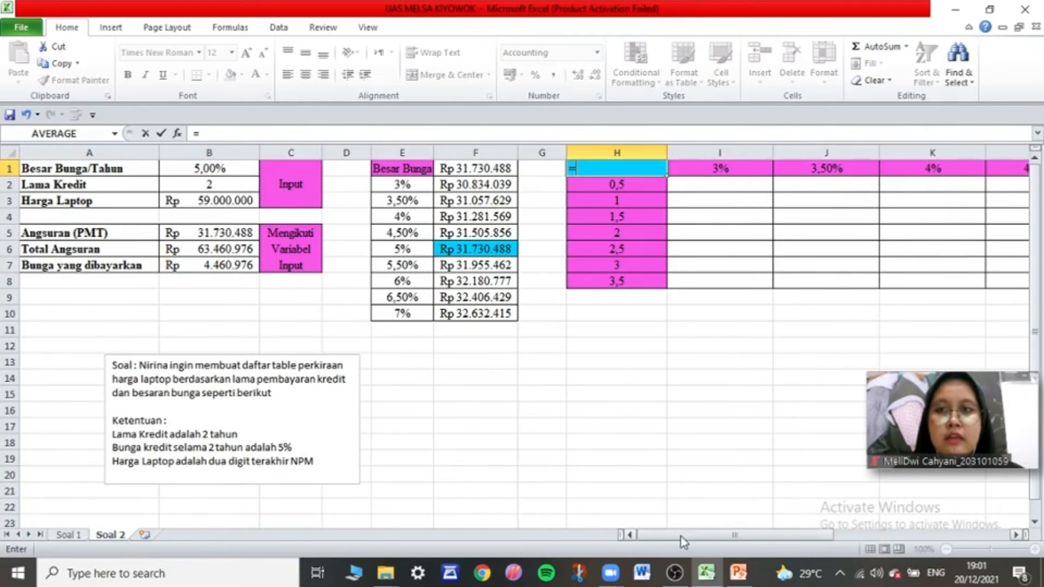
left_click(193, 233)
key("Return")
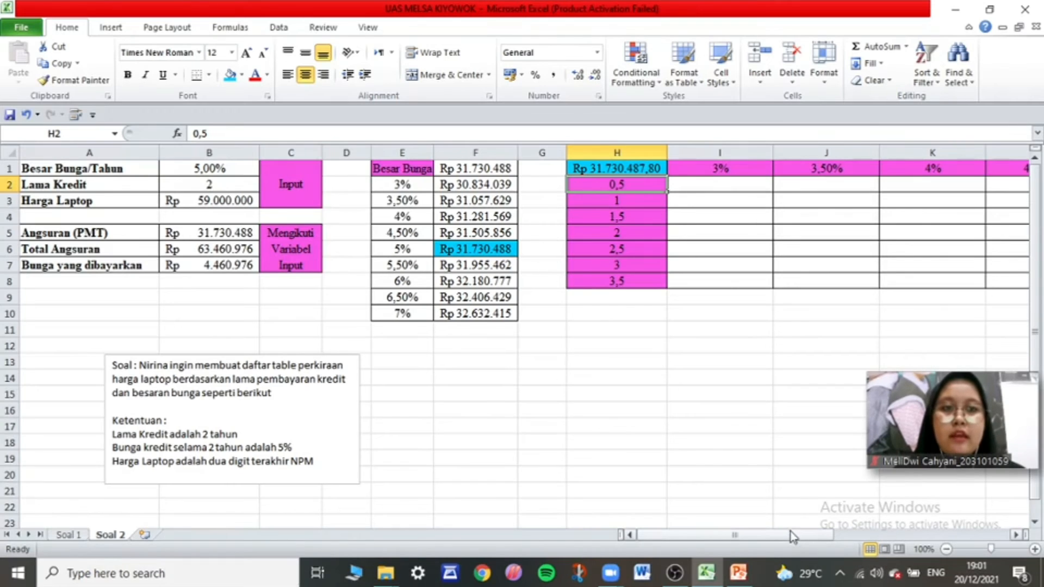
Select the whole second table H1:Q8 and open the What-If Data Table settings for it.
left_click_drag(791, 535, 870, 534)
left_click_drag(228, 169, 970, 277)
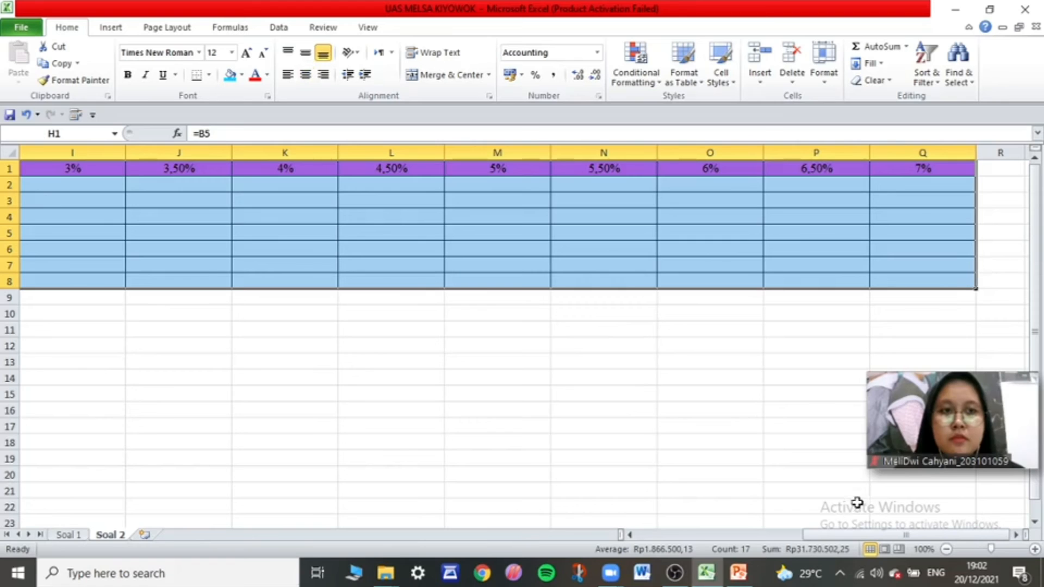
left_click_drag(866, 541, 788, 540)
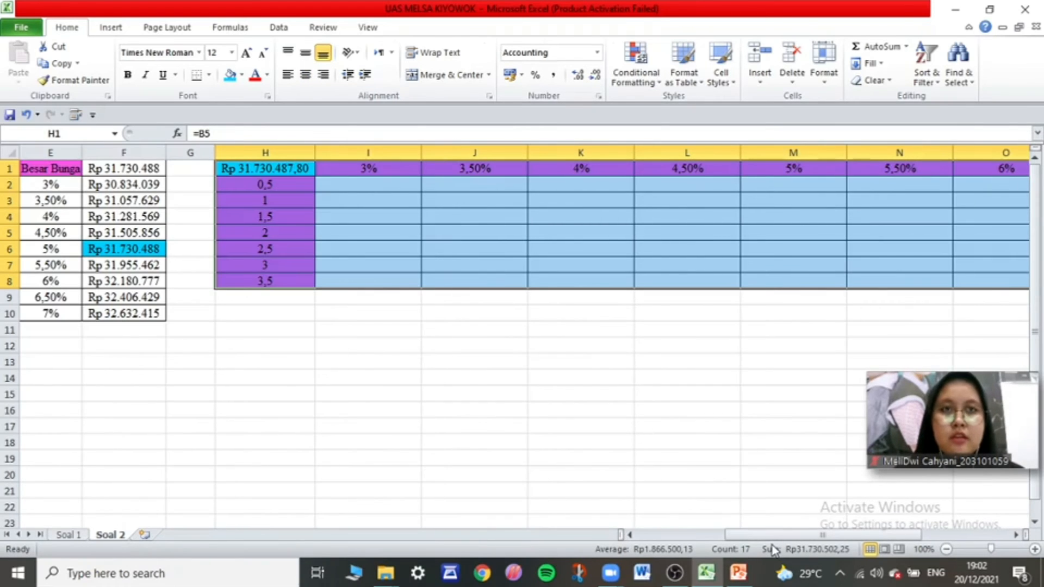
left_click(231, 28)
left_click(271, 28)
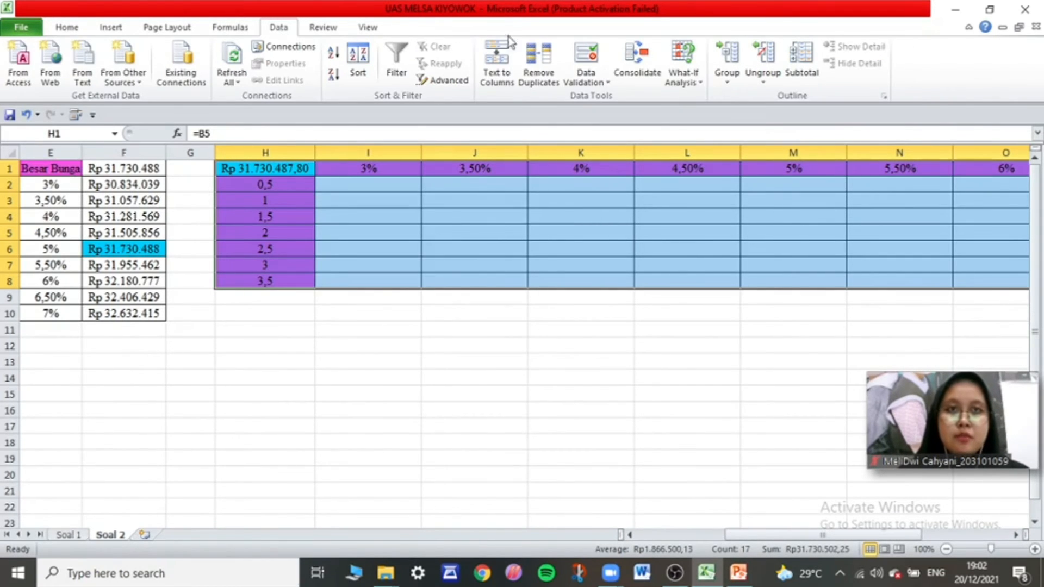
left_click(687, 78)
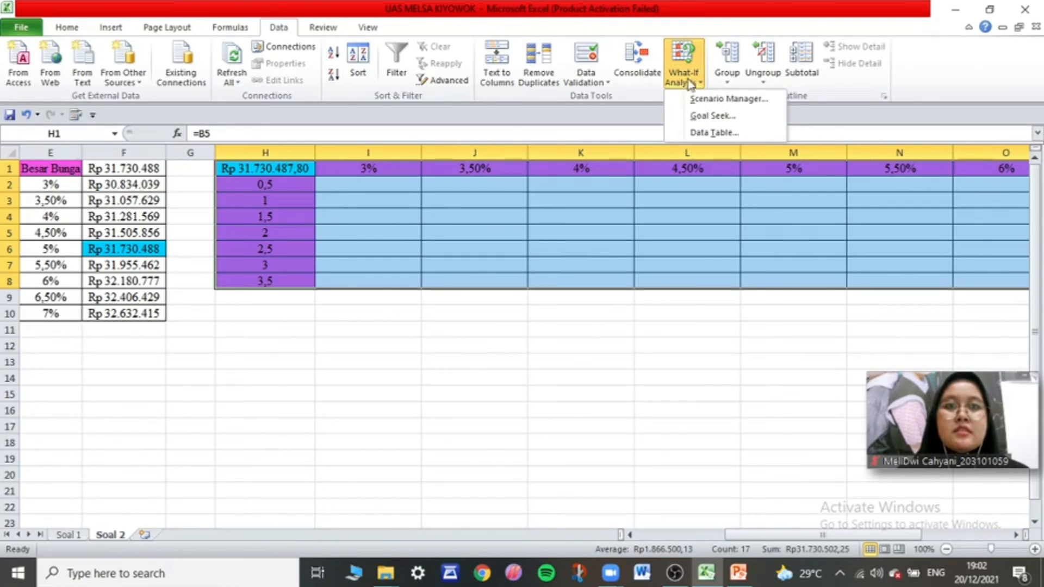
left_click(707, 133)
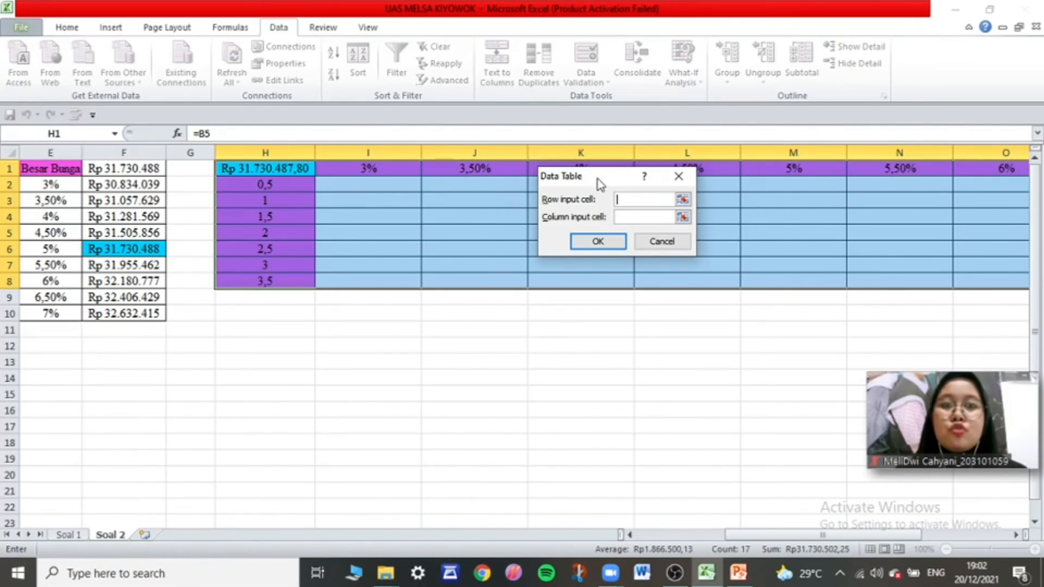
Create the two-variable data table with interest cell B1 as row input and credit term cell B2 as column input.
left_click_drag(598, 179, 594, 254)
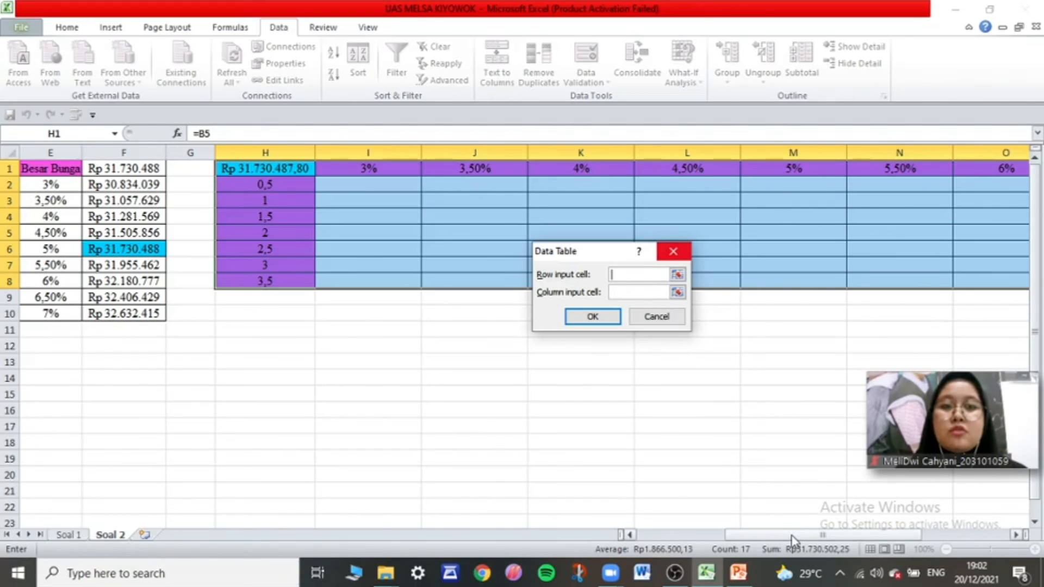
left_click_drag(778, 537, 685, 541)
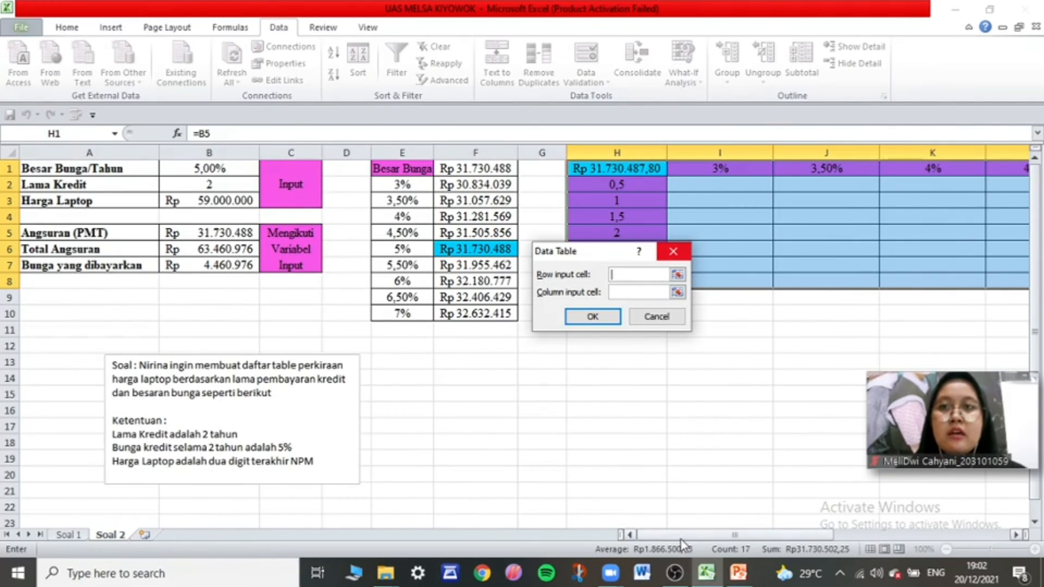
left_click(212, 170)
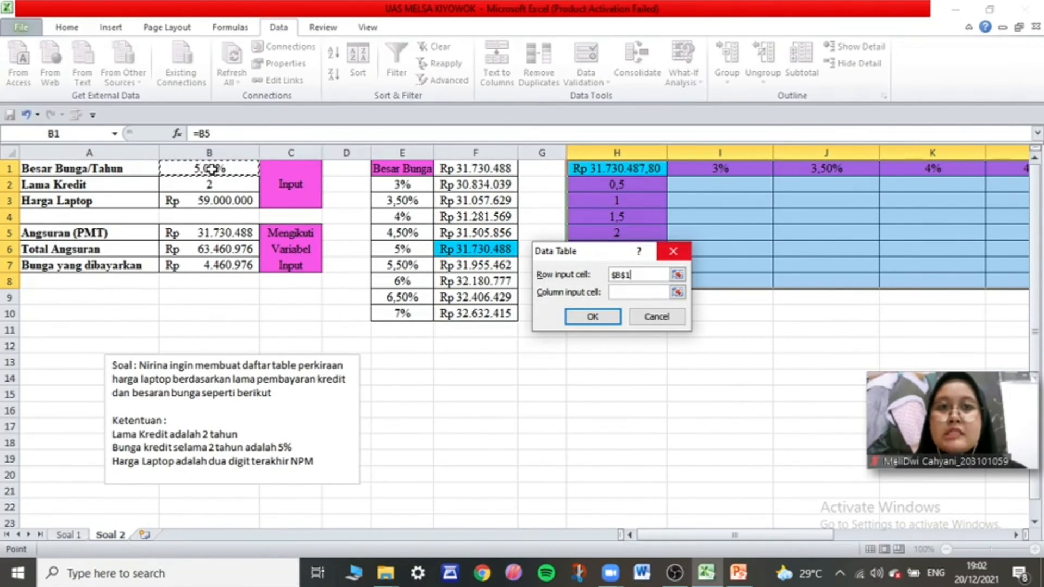
left_click(630, 293)
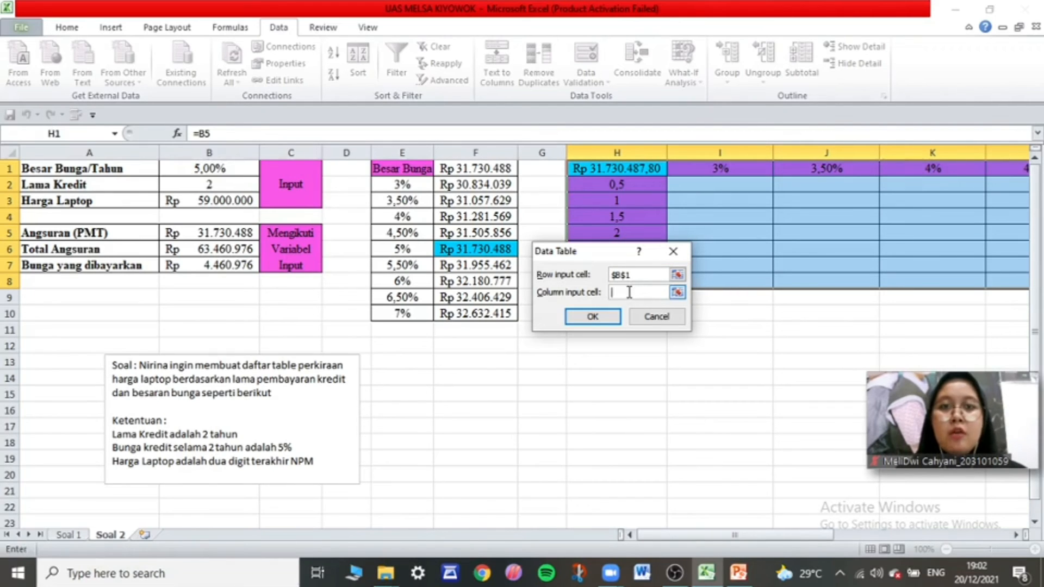
left_click(233, 183)
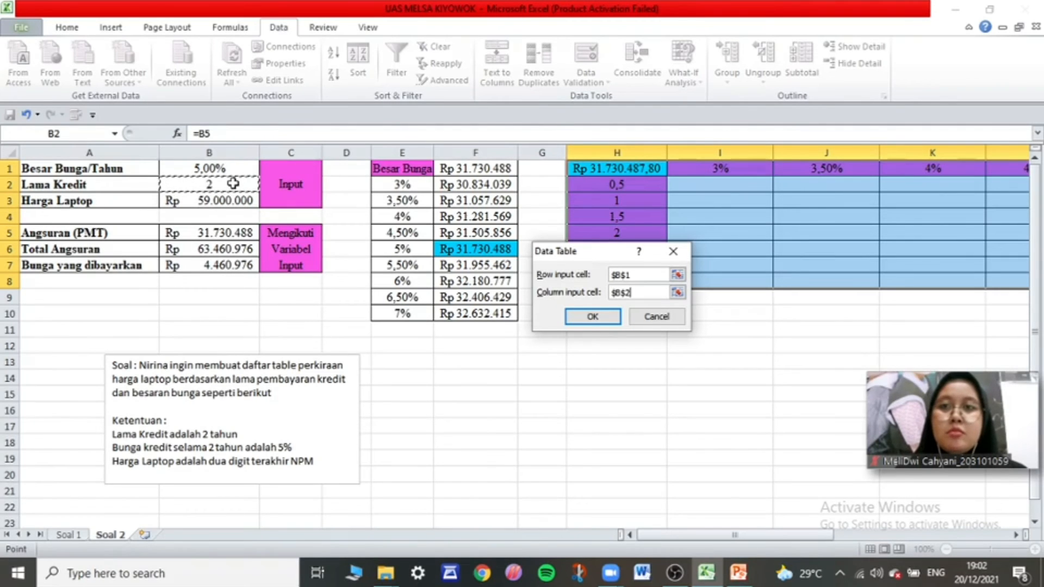
left_click(594, 317)
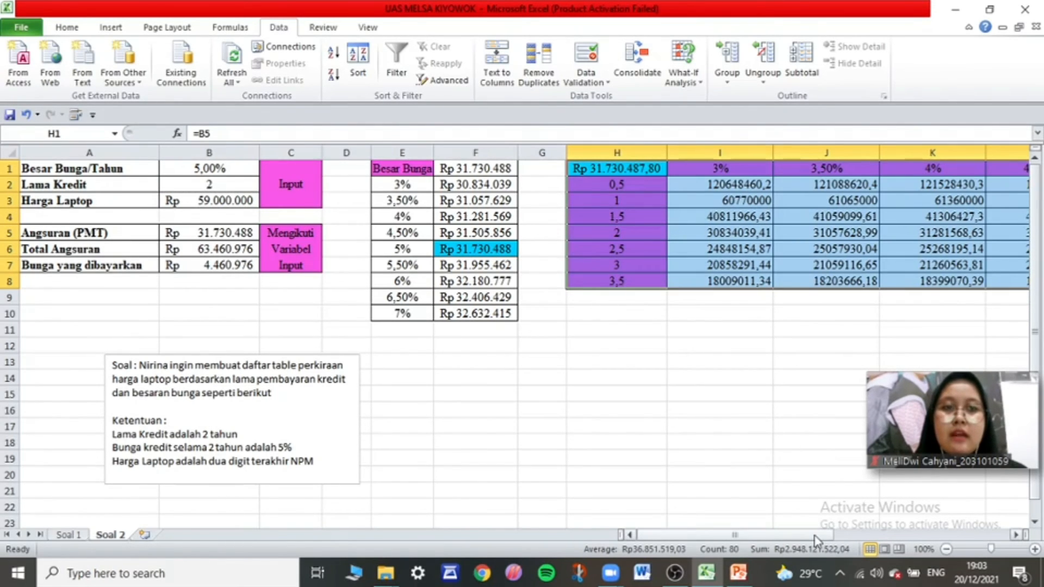
Format the two-variable table's installments in I2:Q8 with the Accounting number format.
left_click_drag(823, 536, 877, 545)
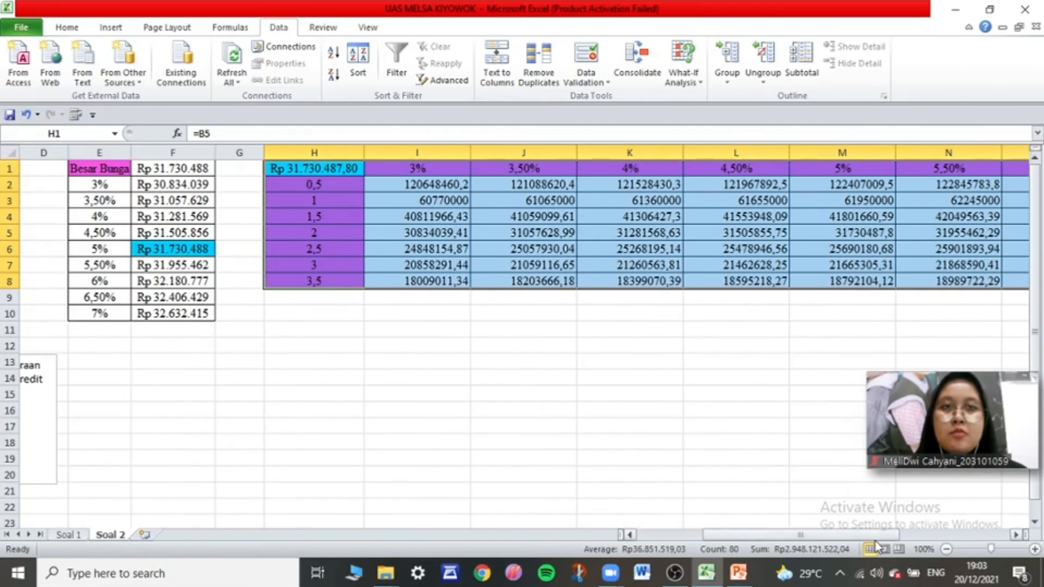
left_click(391, 184)
left_click_drag(390, 184, 879, 279)
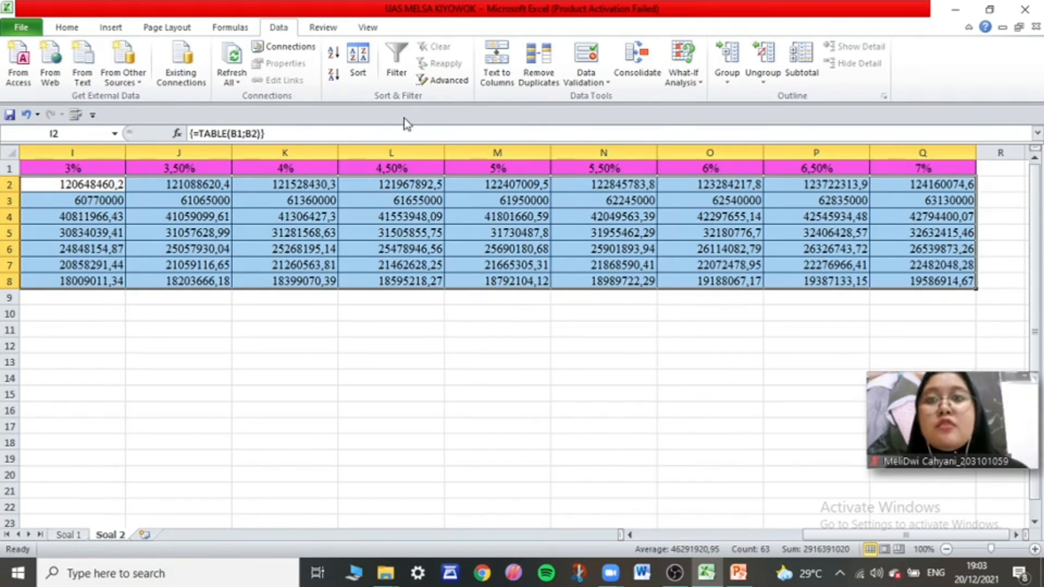
left_click(67, 27)
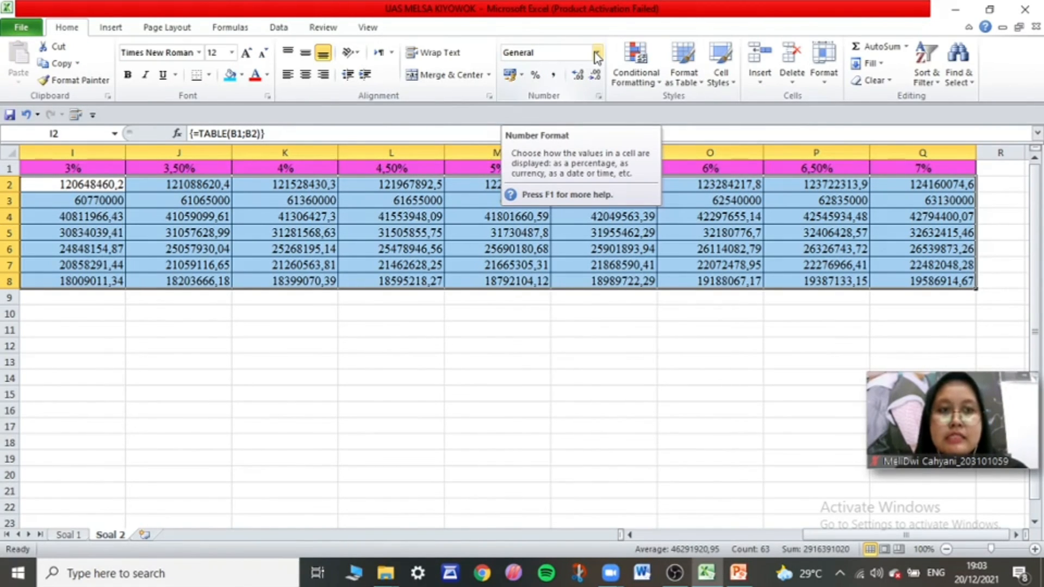
left_click(597, 53)
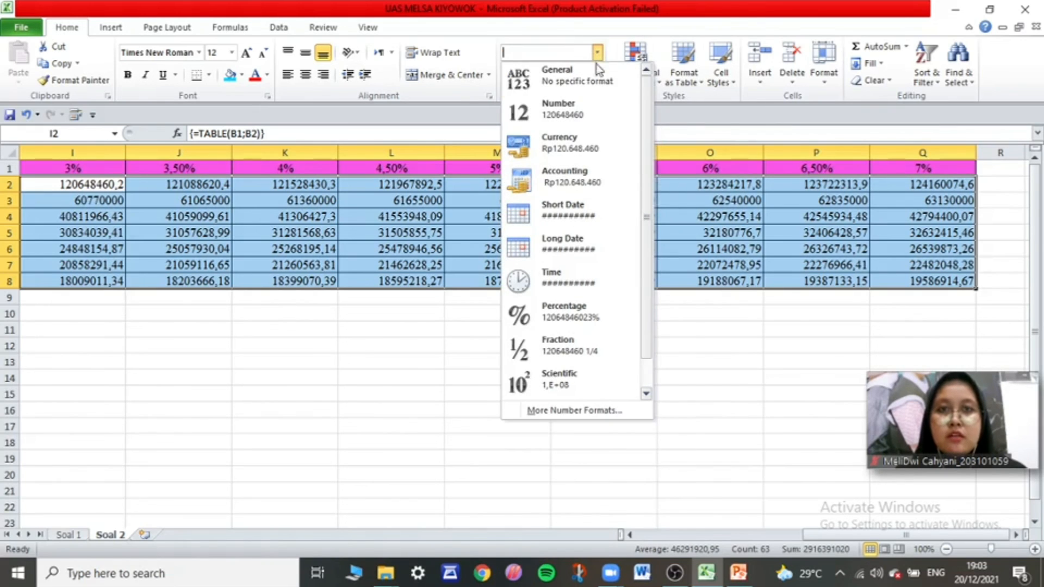
left_click(605, 172)
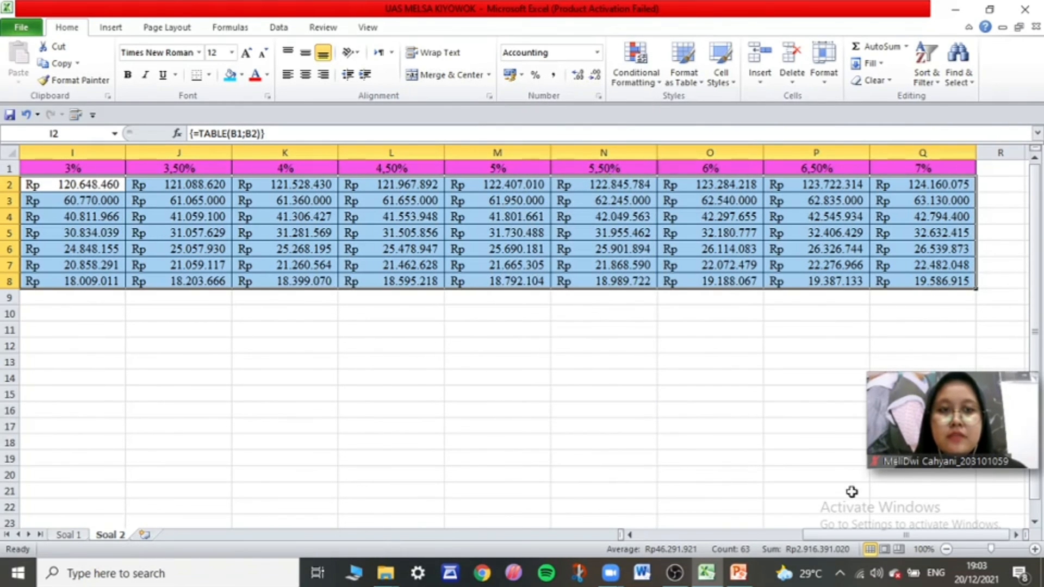
Match the interest in B1 and credit term in B2 to the second table, and fill M5 with light blue.
left_click_drag(876, 544, 677, 543)
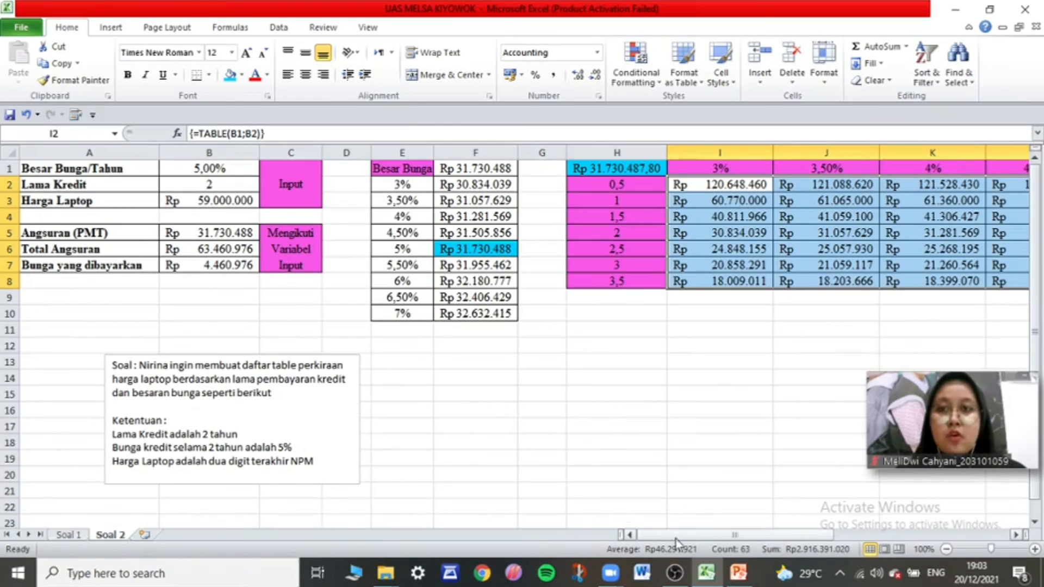
left_click(206, 170)
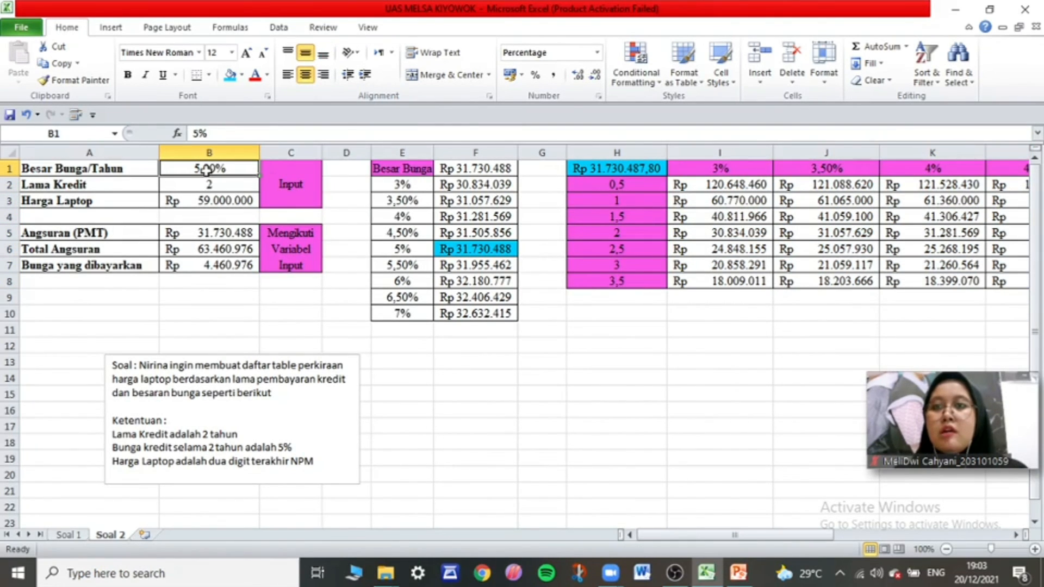
left_click(217, 184)
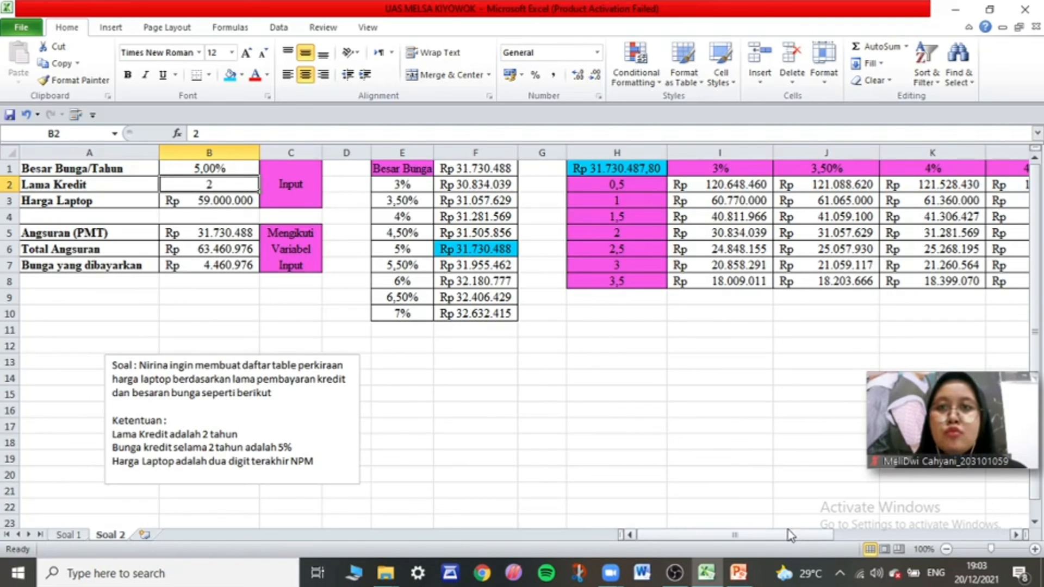
left_click_drag(790, 535, 835, 538)
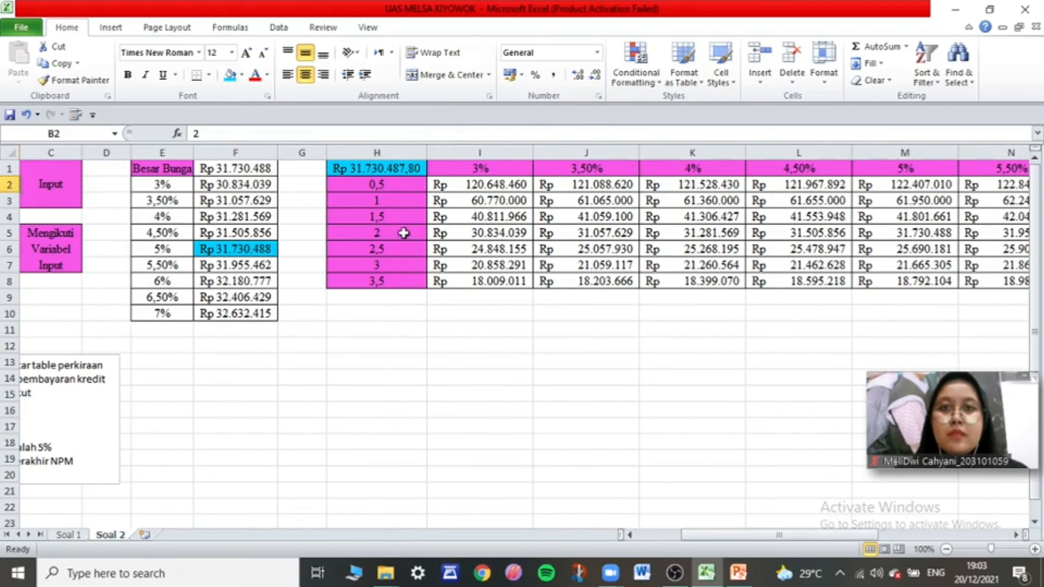
left_click(443, 237)
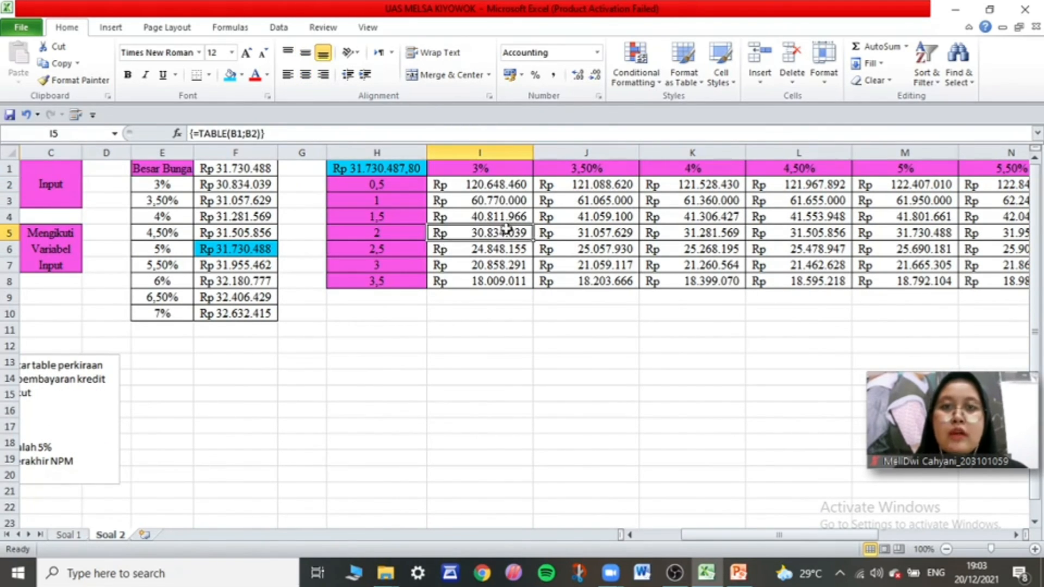
left_click(605, 234)
left_click(688, 233)
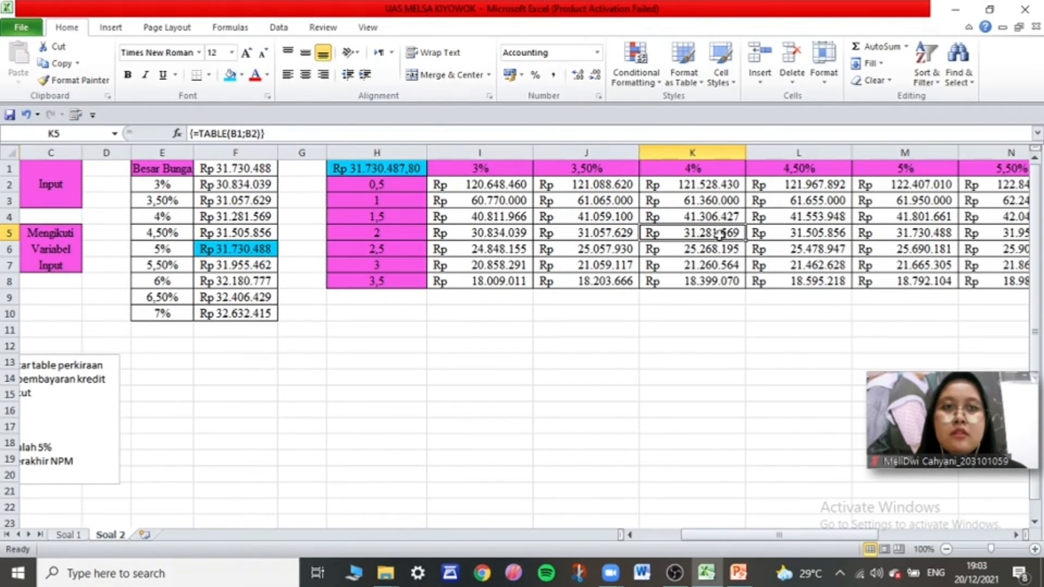
left_click(916, 235)
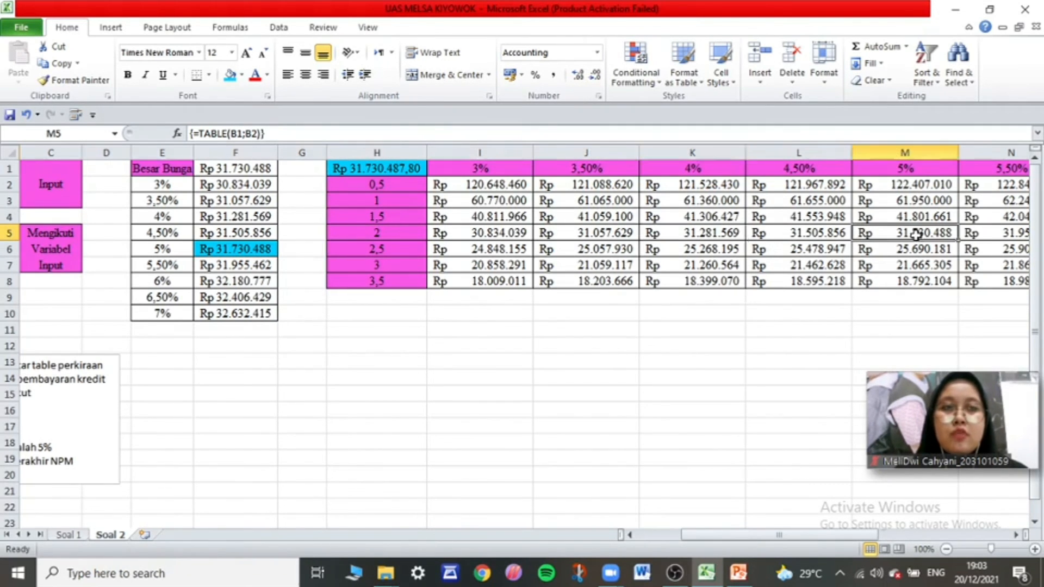
left_click(228, 75)
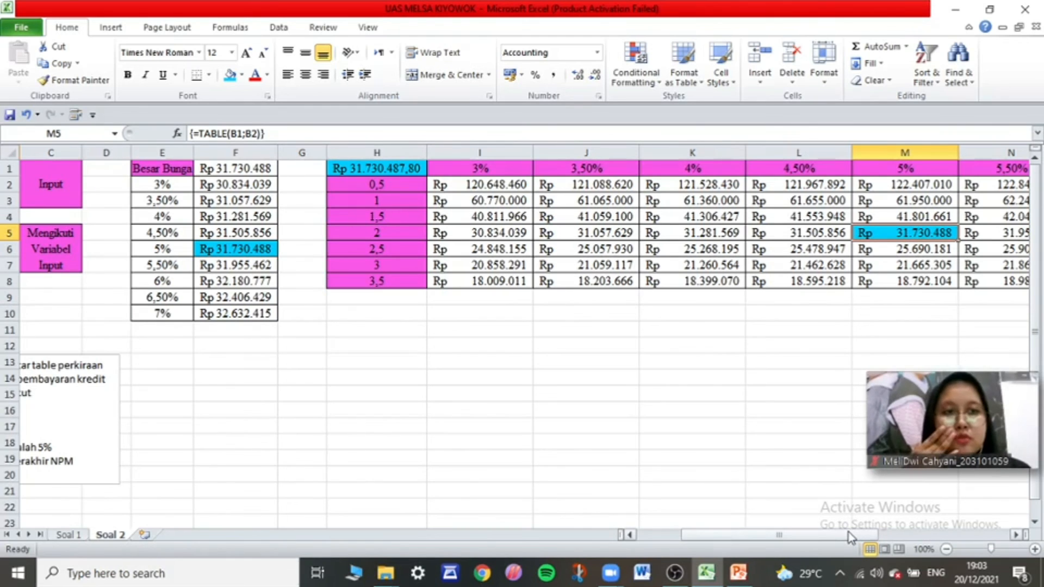
Review the second table's installments across the interest rates and credit terms, and switch to the PowerPoint presentation.
left_click_drag(853, 538, 896, 538)
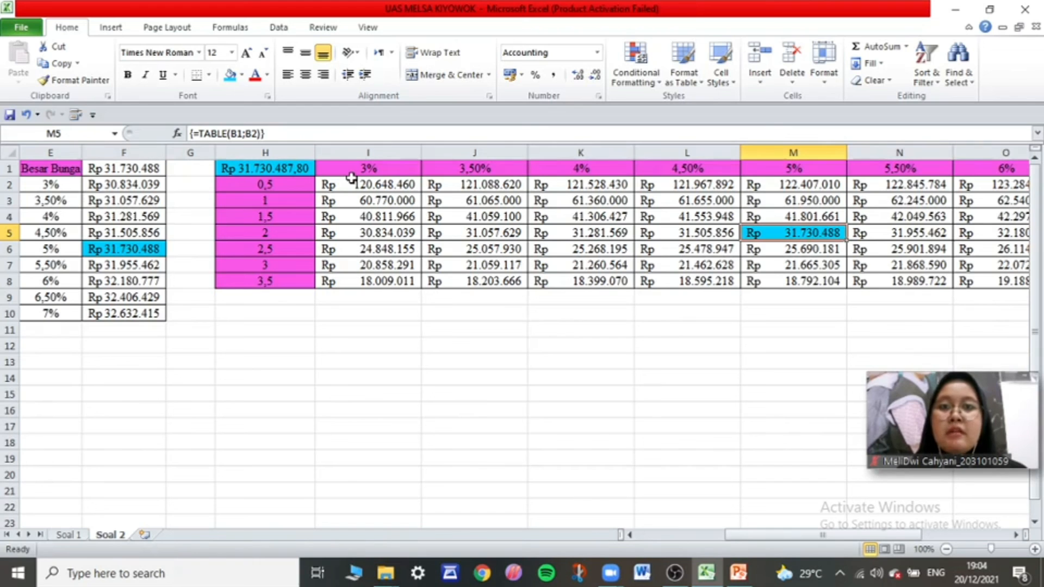
left_click_drag(851, 537, 870, 526)
left_click(412, 361)
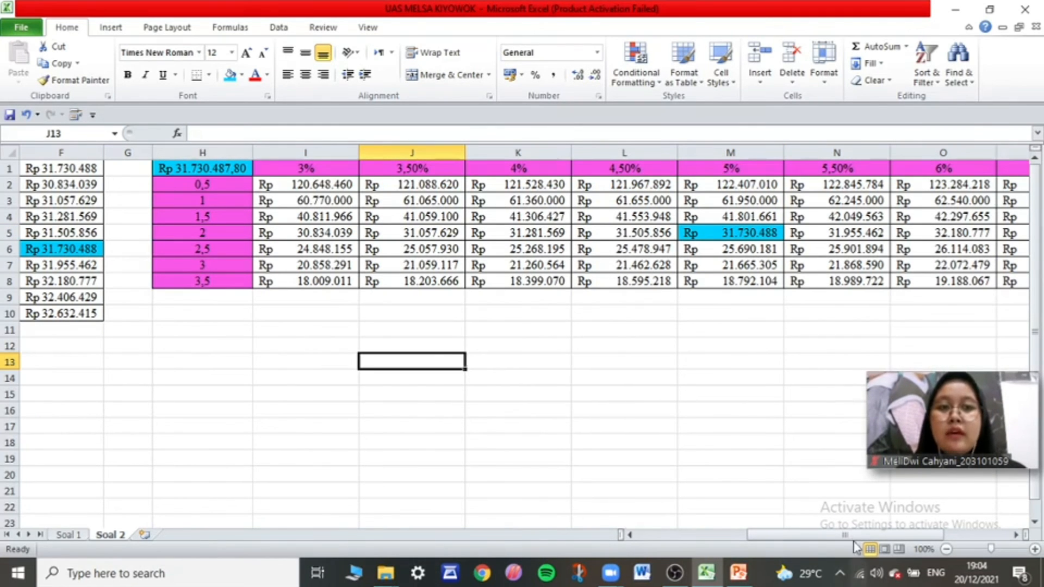
left_click_drag(840, 535, 870, 525)
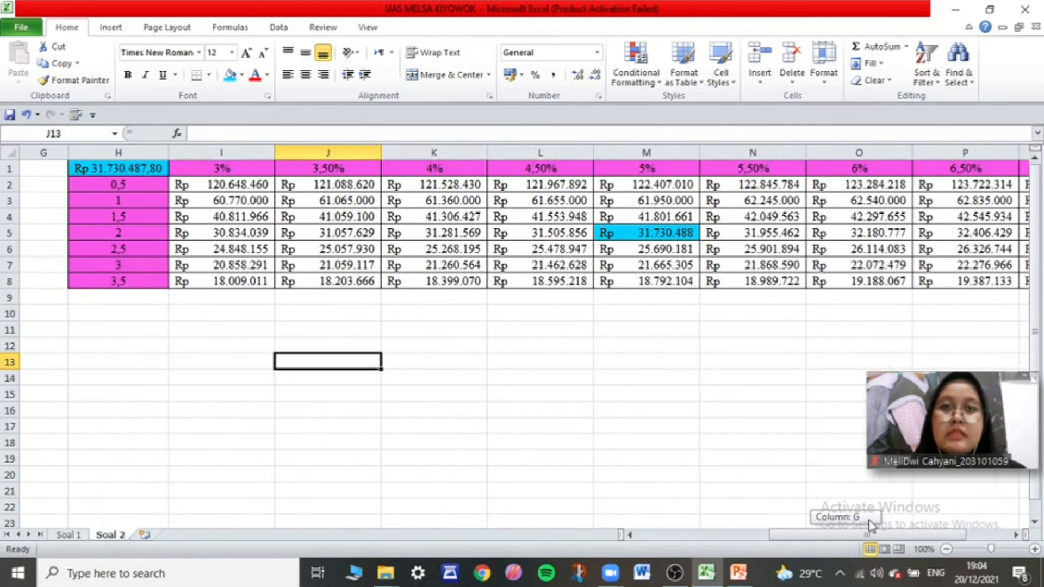
left_click(521, 345)
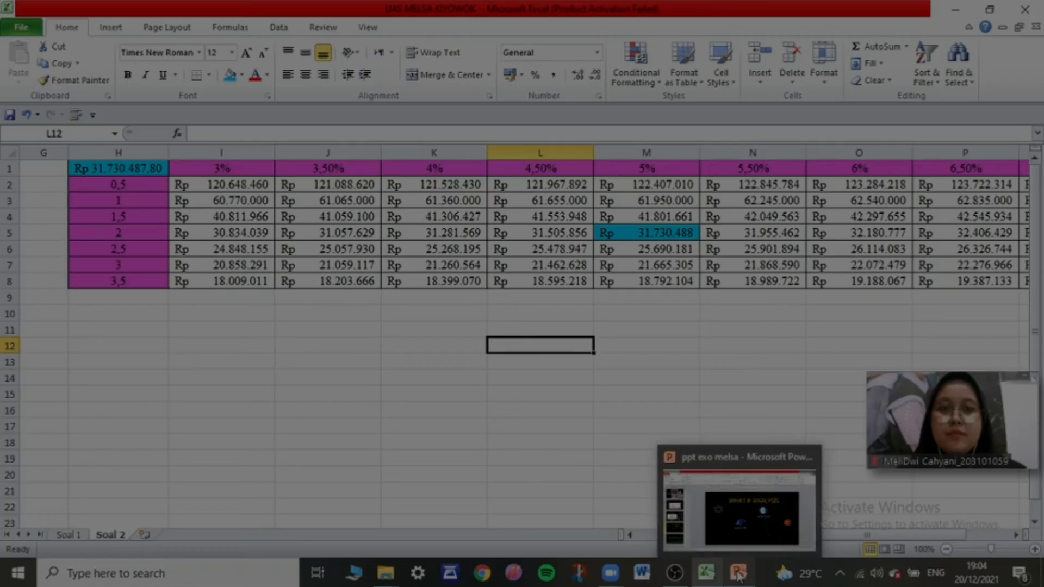
left_click(761, 517)
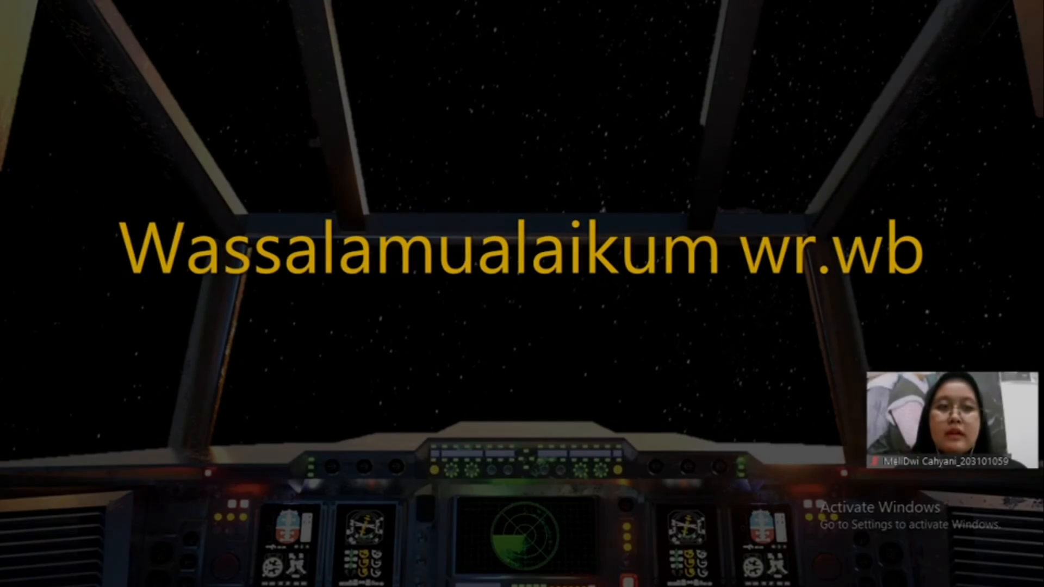